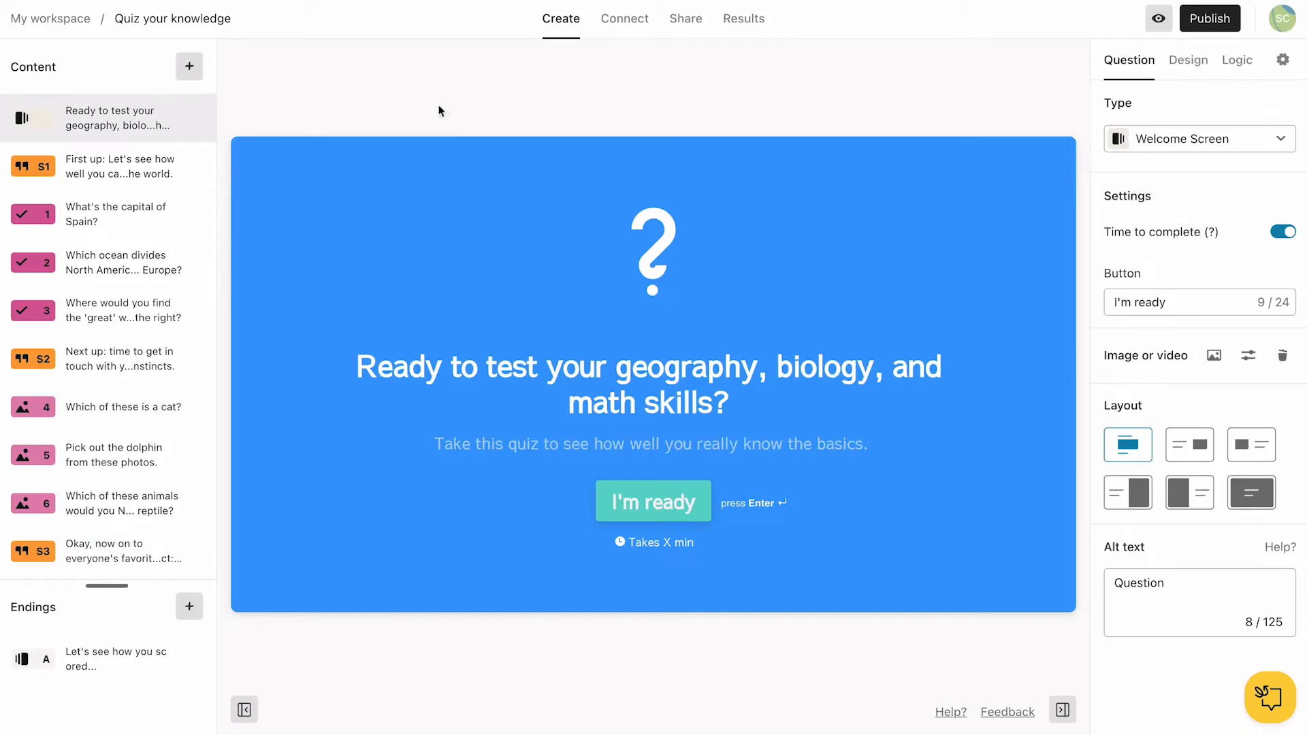
# Step: Review the quiz's geography, biology and math section statements and its ending screen
pyautogui.click(102, 182)
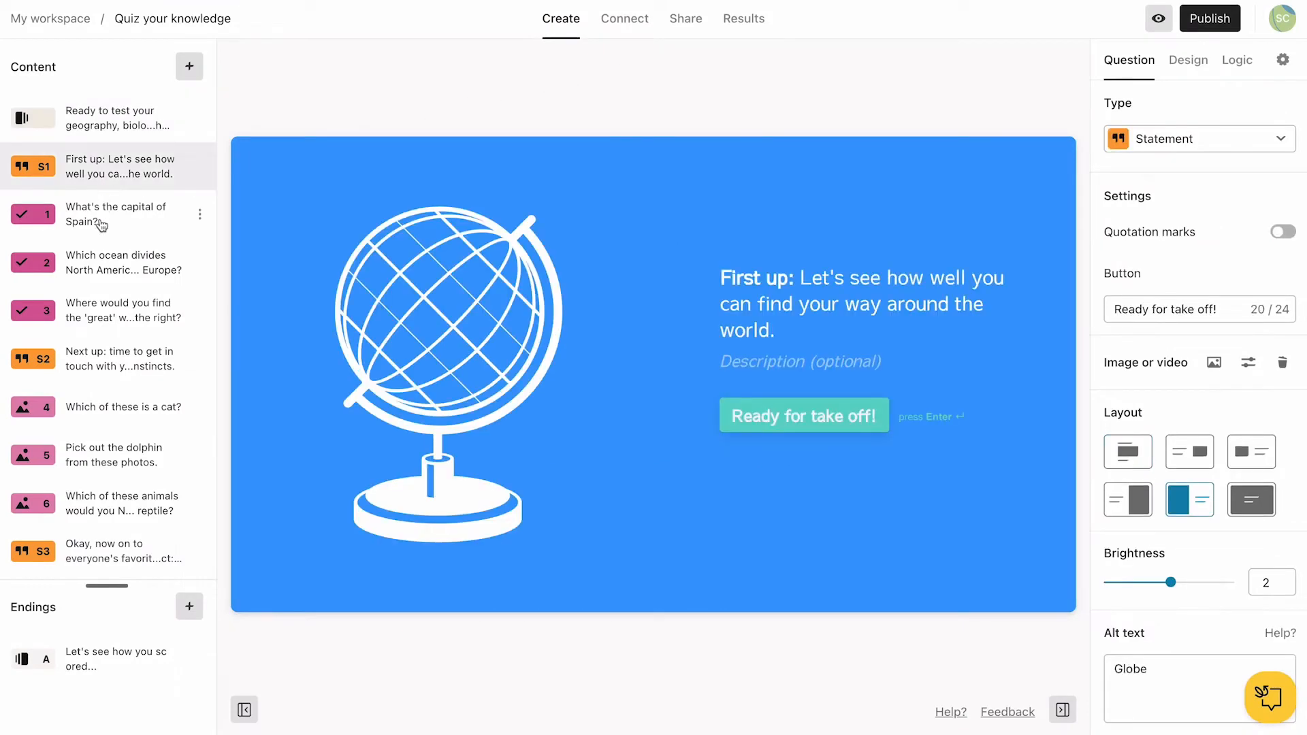
pyautogui.click(99, 360)
pyautogui.click(100, 538)
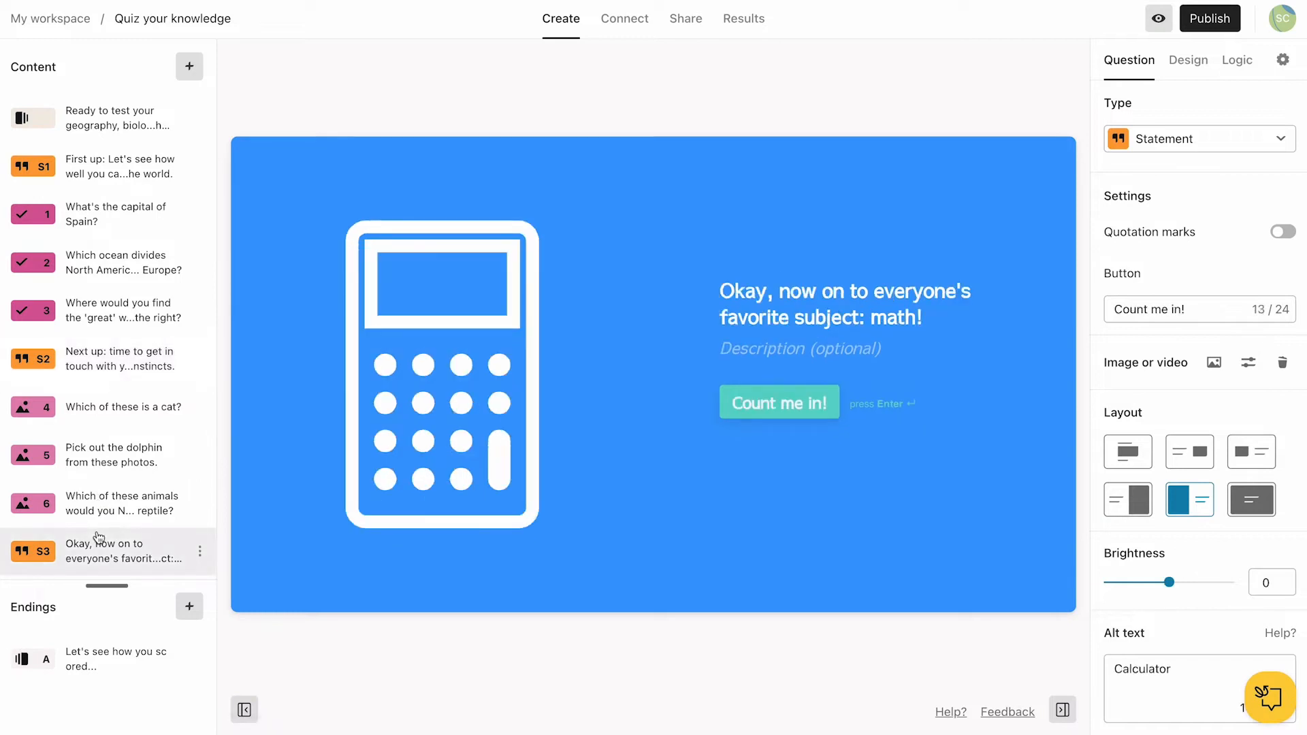
pyautogui.click(117, 659)
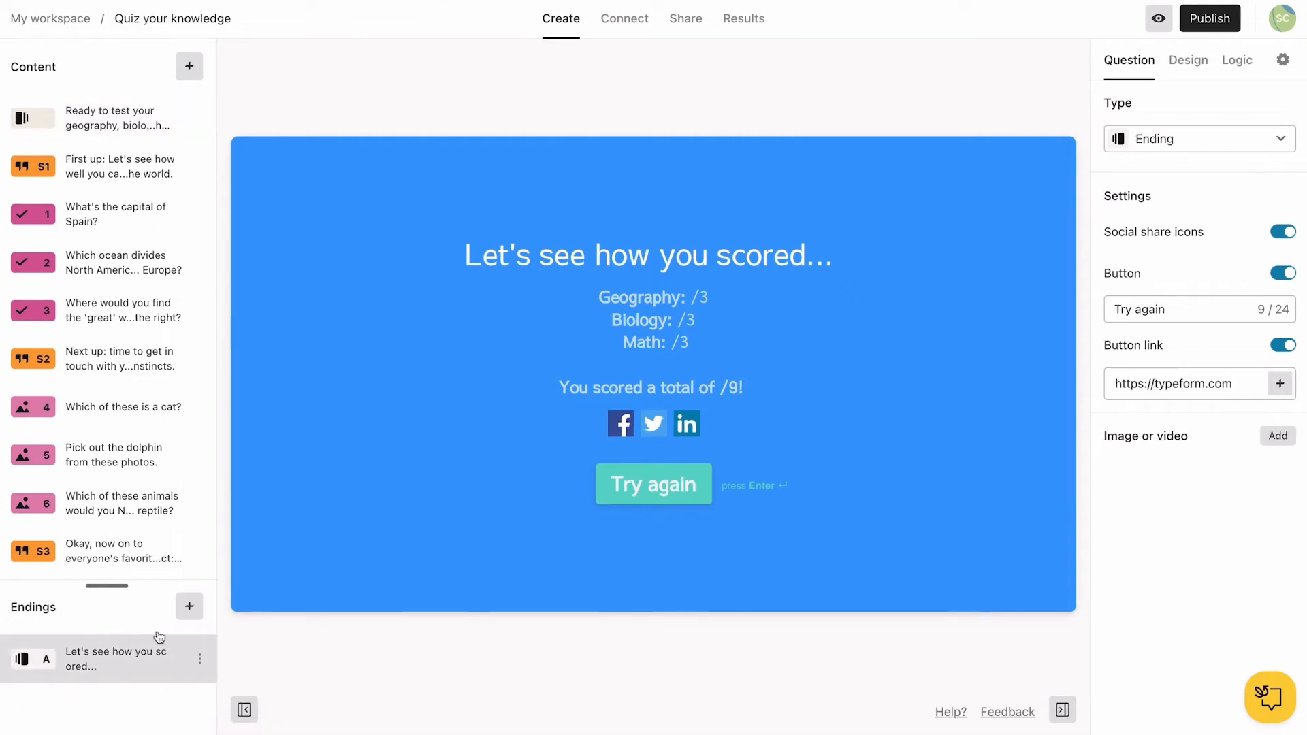
# Step: Create a custom variable named geo of type Number in the form's advanced logic variables
pyautogui.click(1210, 87)
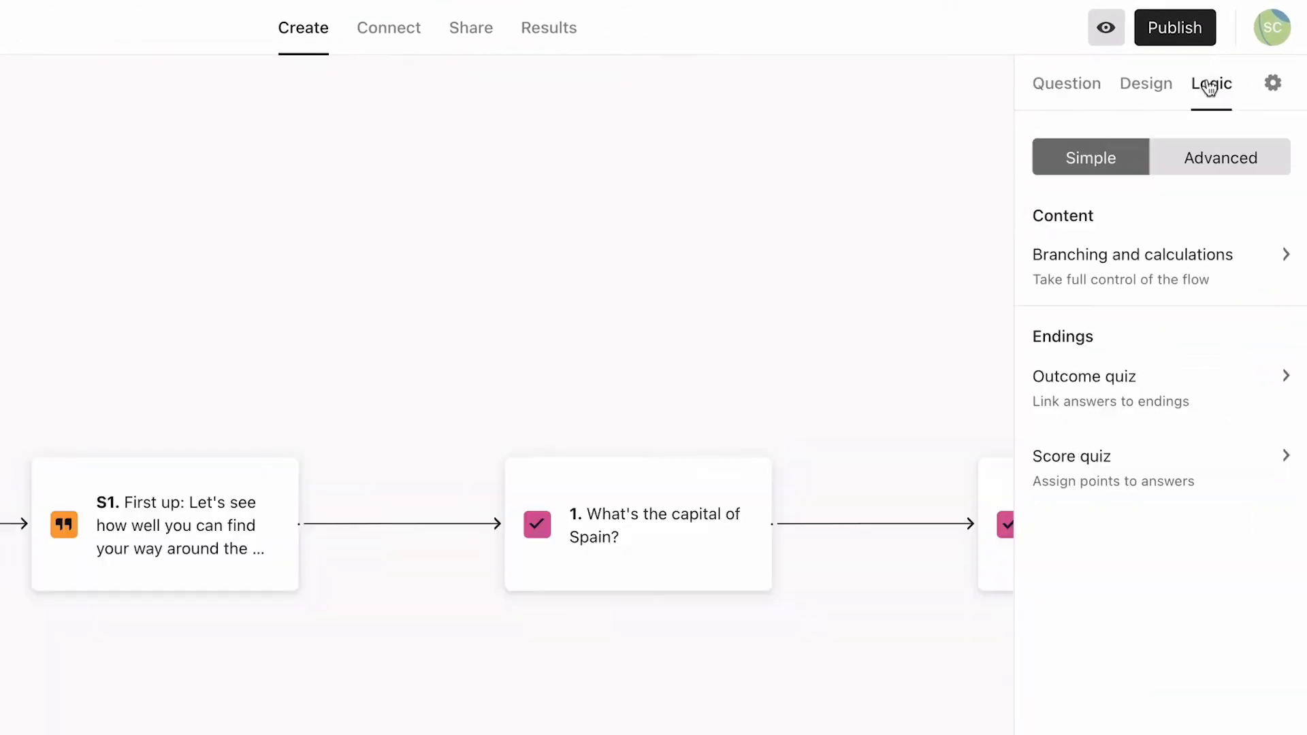
pyautogui.click(1236, 164)
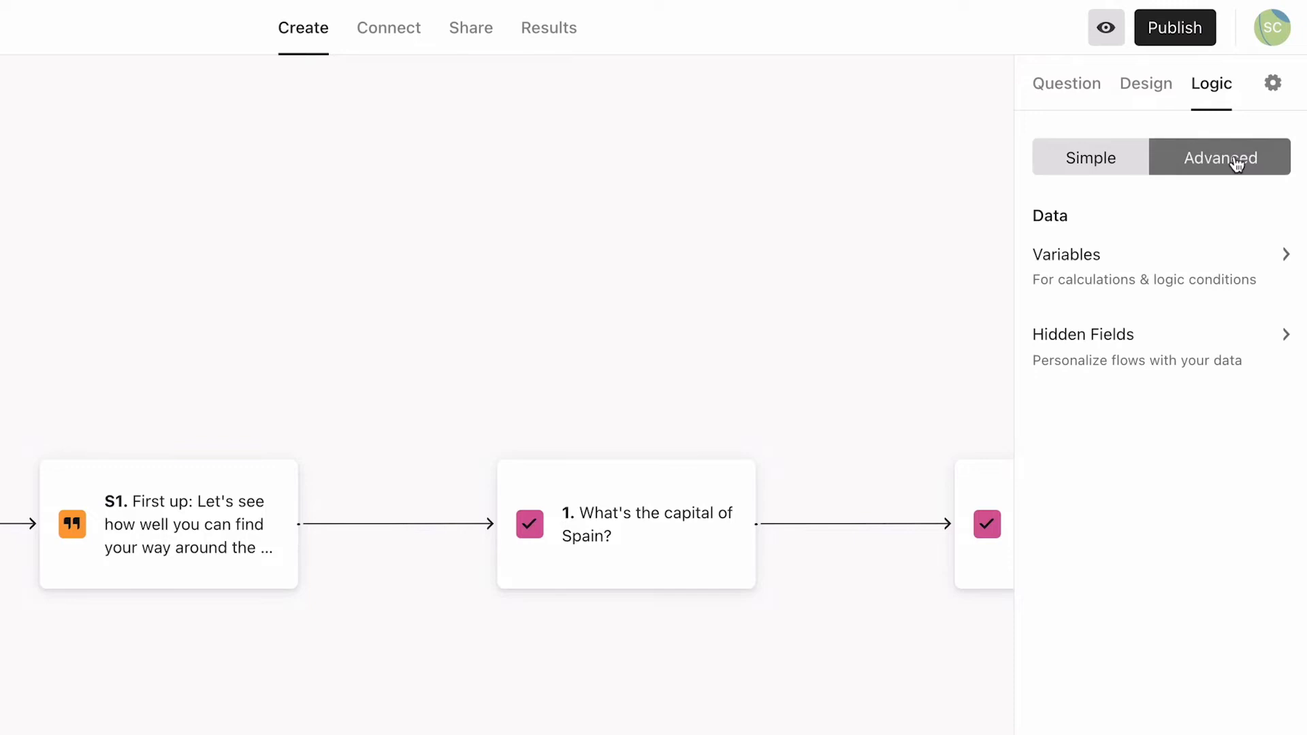
pyautogui.click(1160, 267)
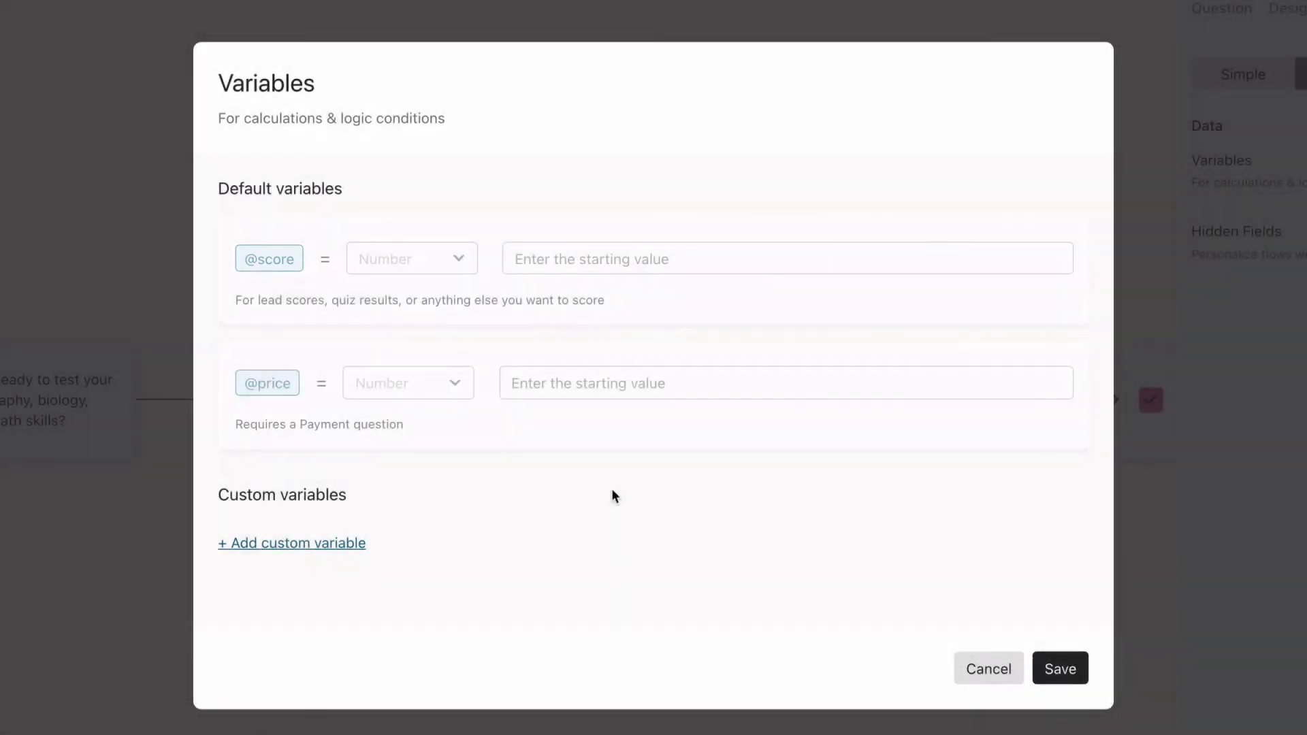
pyautogui.click(327, 544)
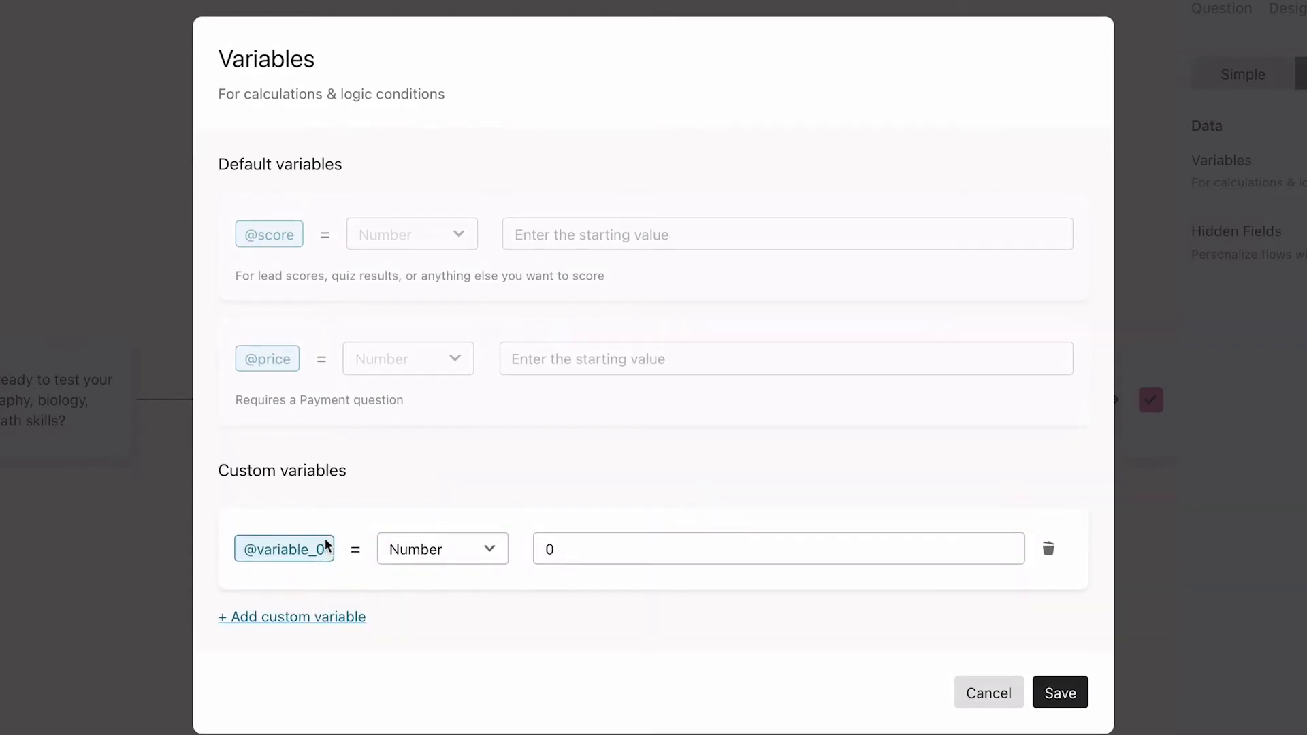
pyautogui.moveTo(326, 543); pyautogui.dragTo(259, 550)
pyautogui.write('ged')
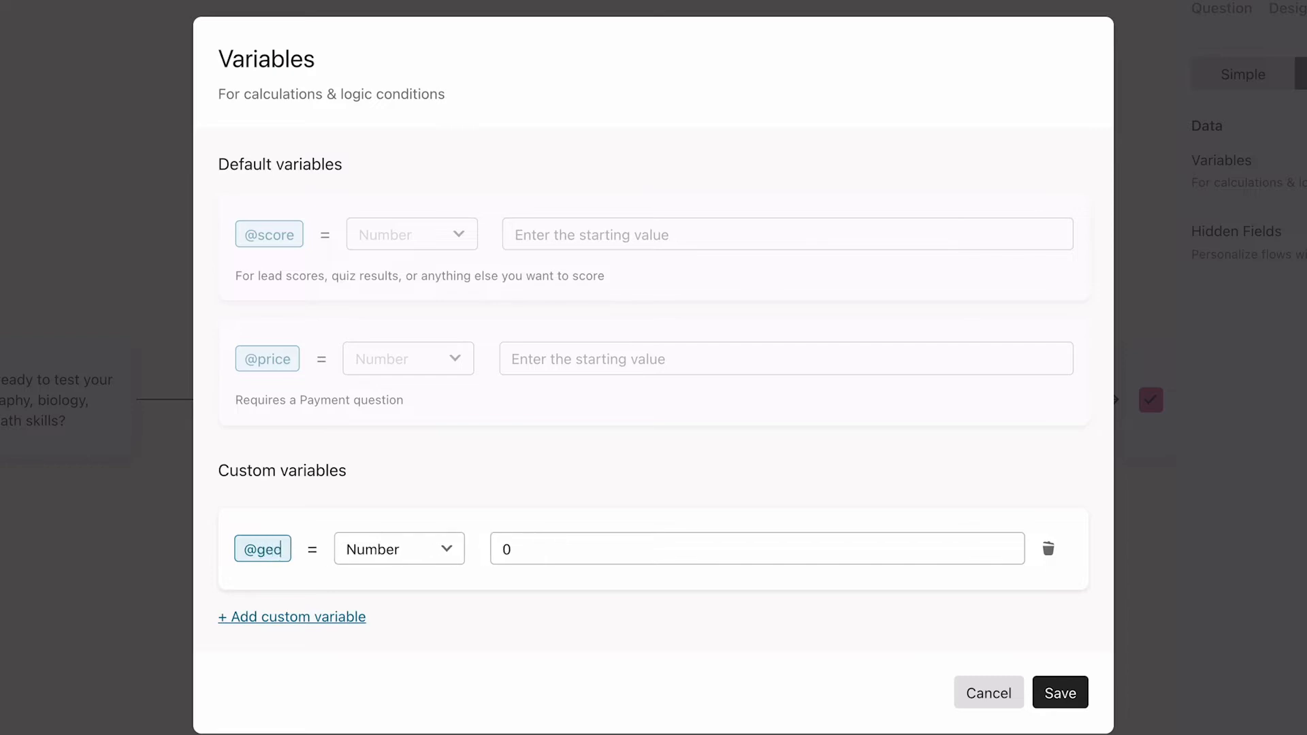
pyautogui.click(431, 562)
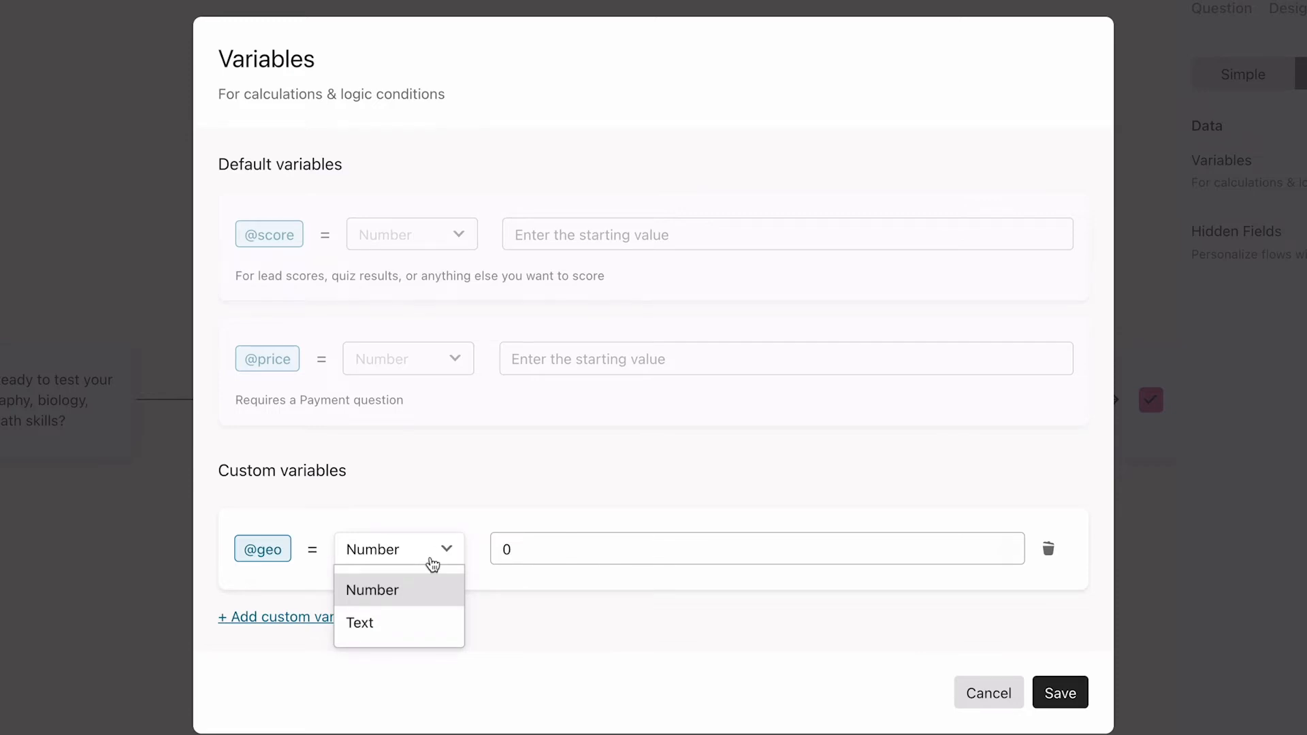
pyautogui.click(423, 587)
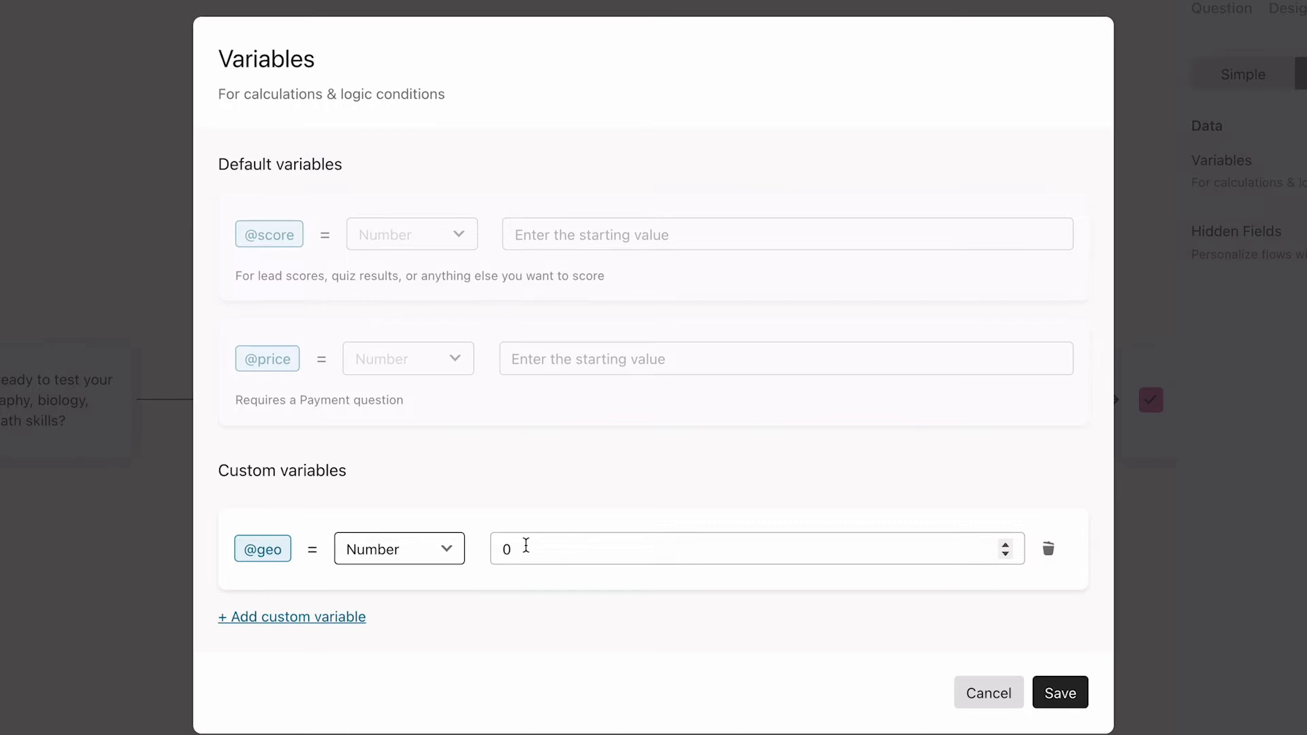
# Step: Add a second custom variable named bio
pyautogui.click(252, 620)
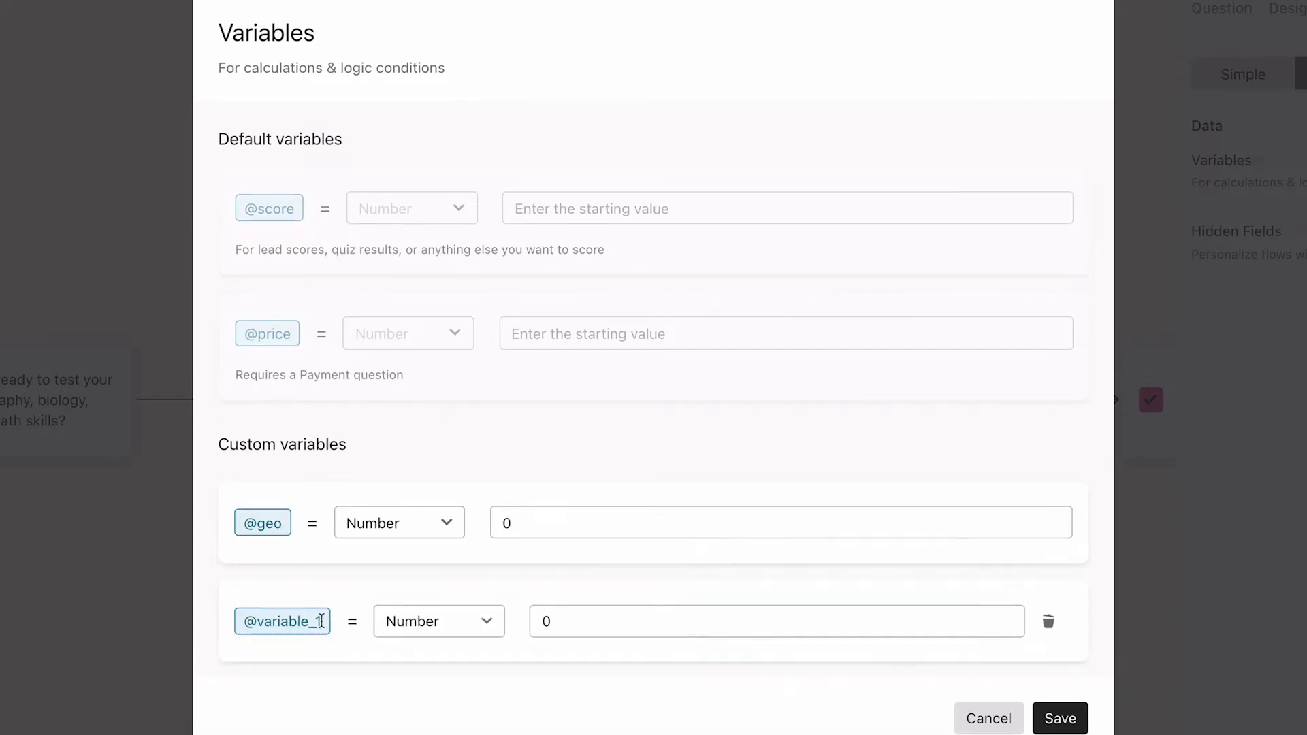
pyautogui.moveTo(321, 621); pyautogui.dragTo(259, 621)
pyautogui.write('bid')
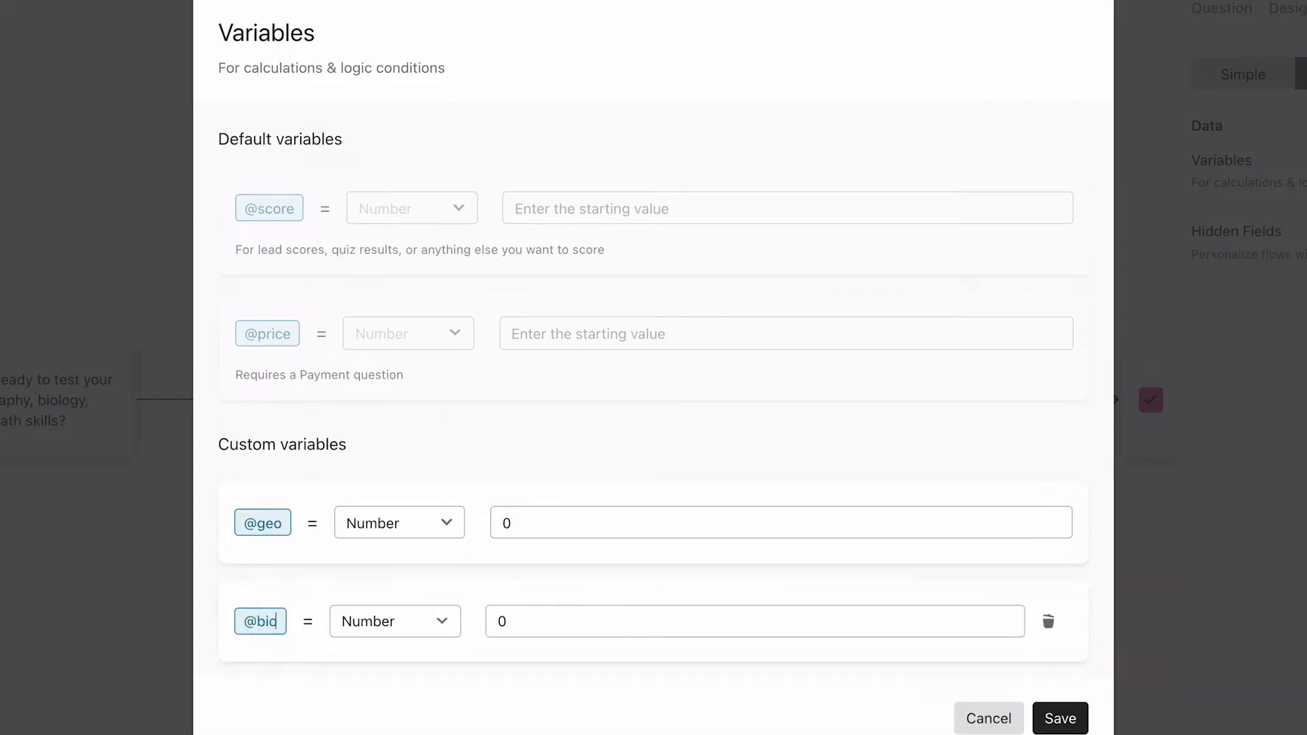
# Step: Add a third custom variable named math and save the variables
pyautogui.scroll(-1, 272, 650)
pyautogui.click(281, 643)
pyautogui.moveTo(324, 576); pyautogui.dragTo(250, 582)
pyautogui.write('math')
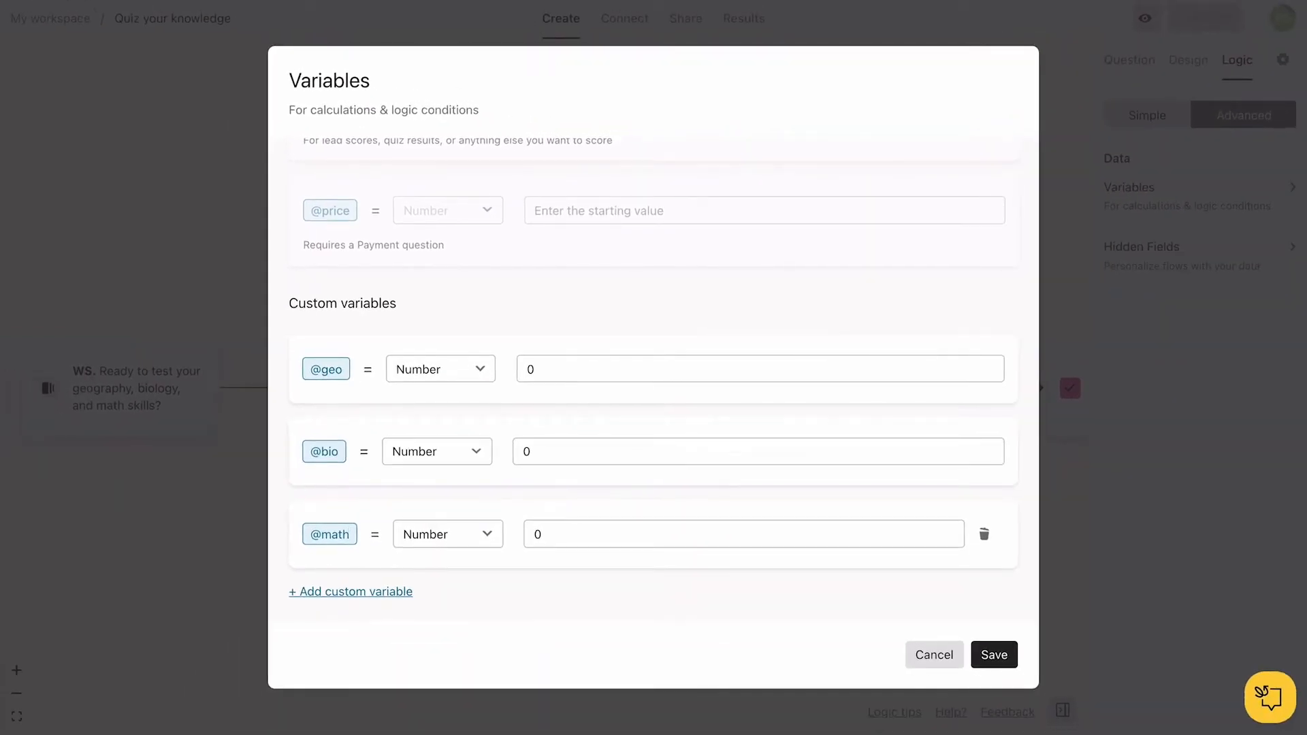
pyautogui.click(992, 653)
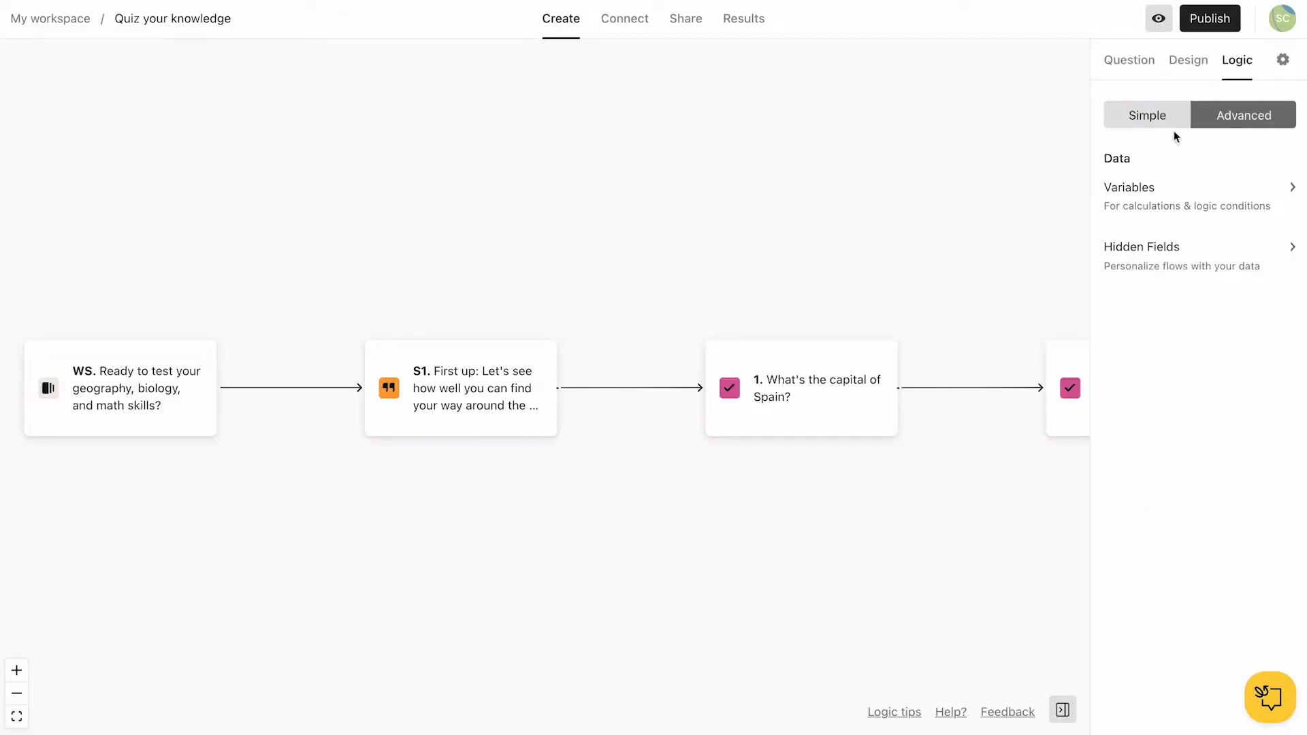
pyautogui.click(1163, 112)
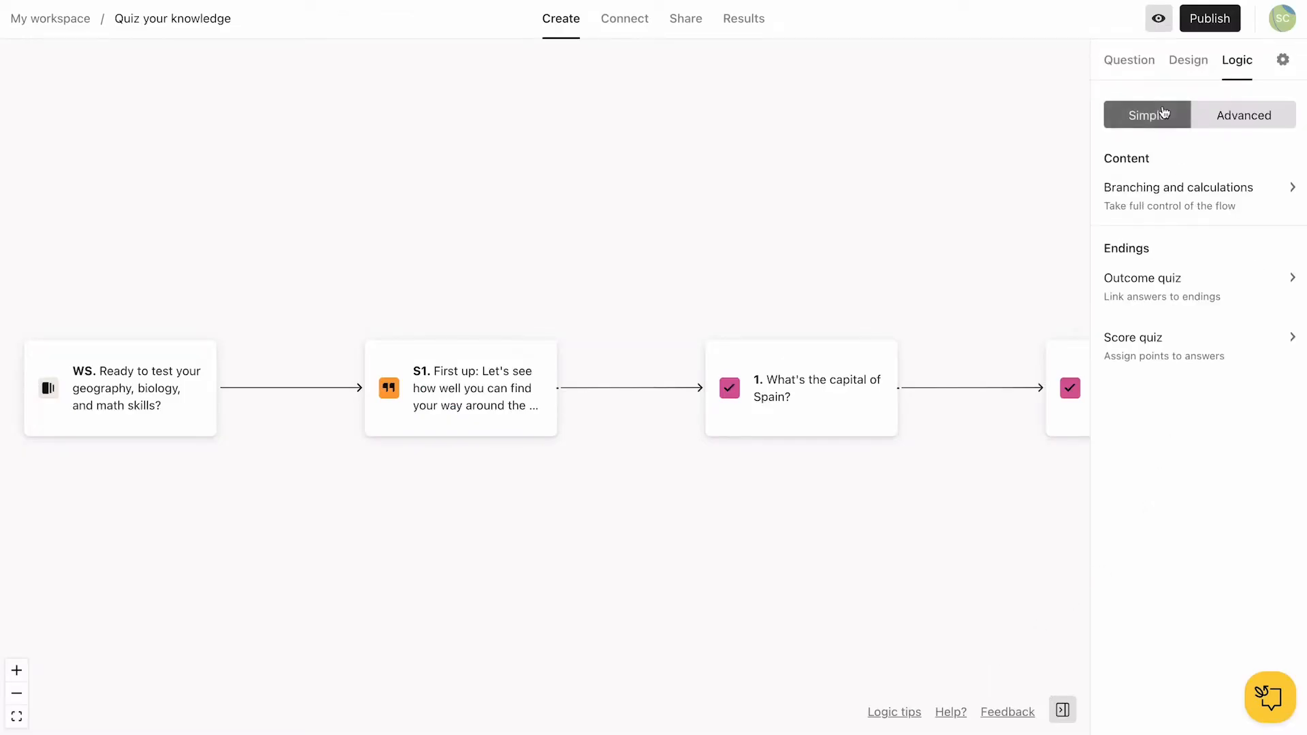
pyautogui.click(1189, 197)
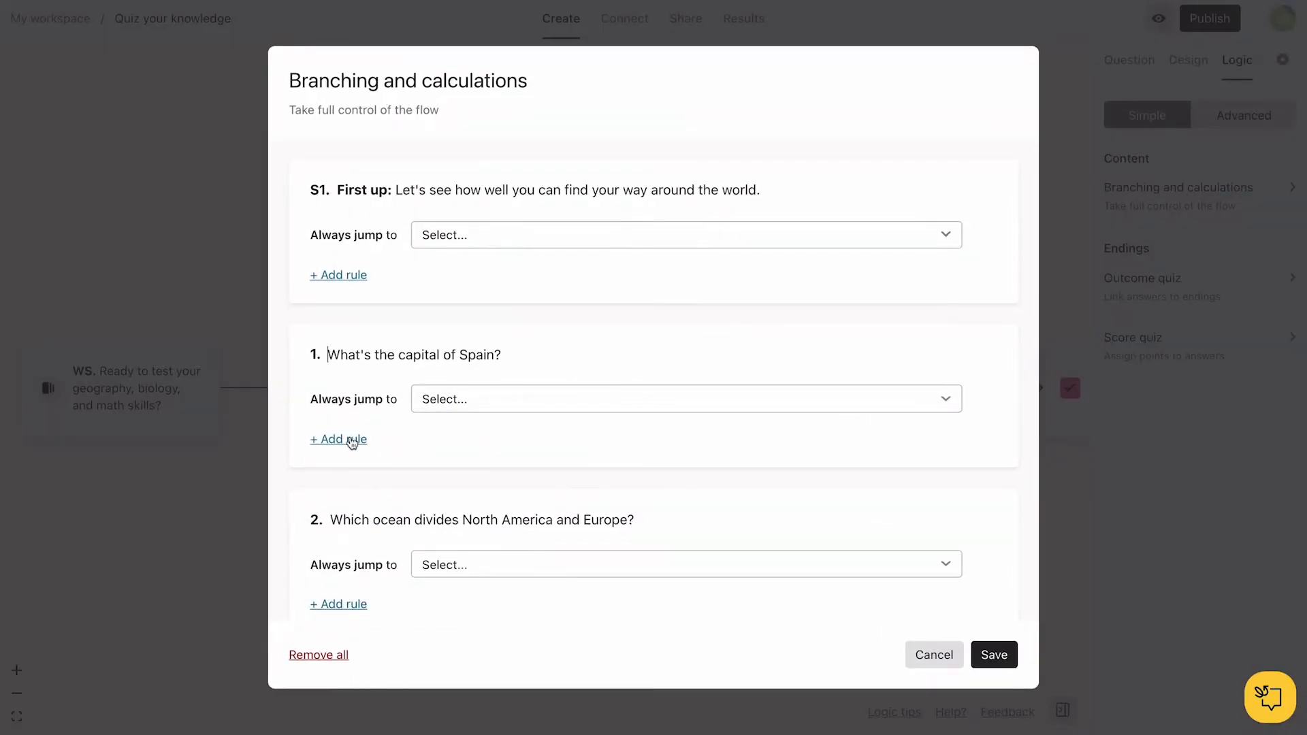
pyautogui.click(350, 440)
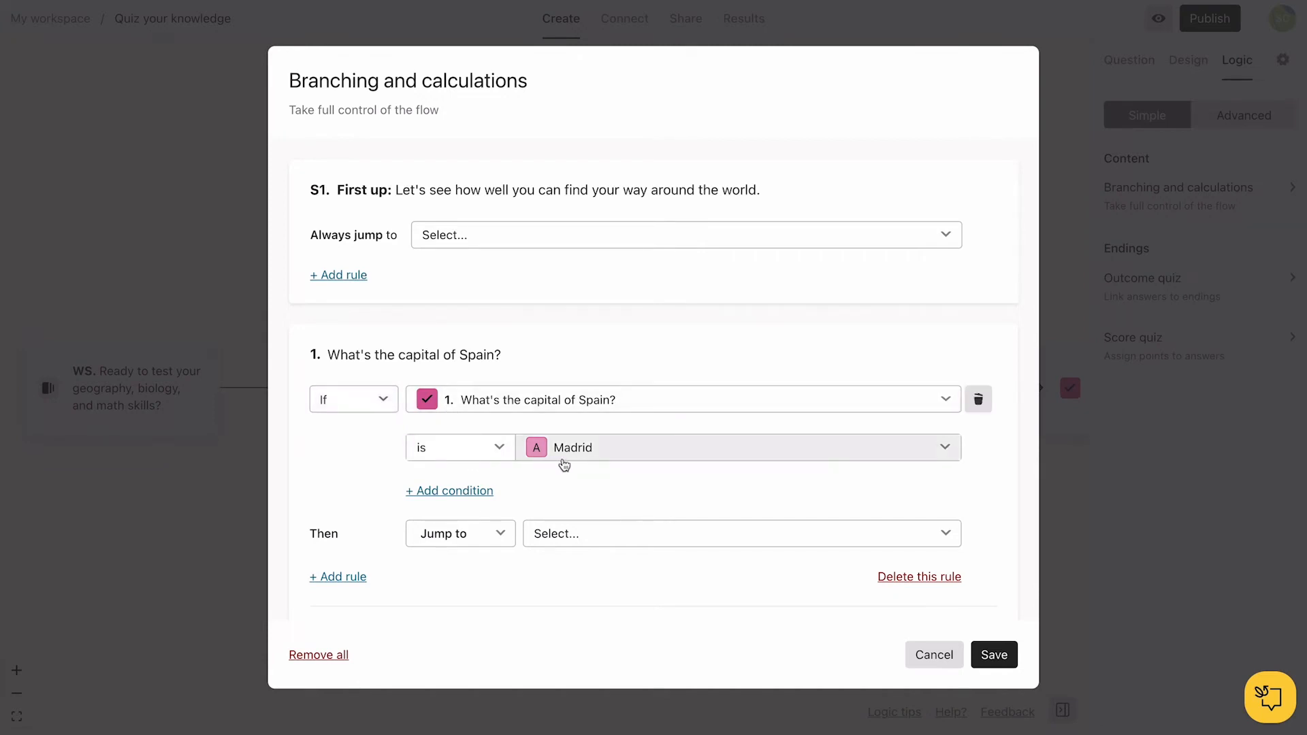
pyautogui.click(504, 537)
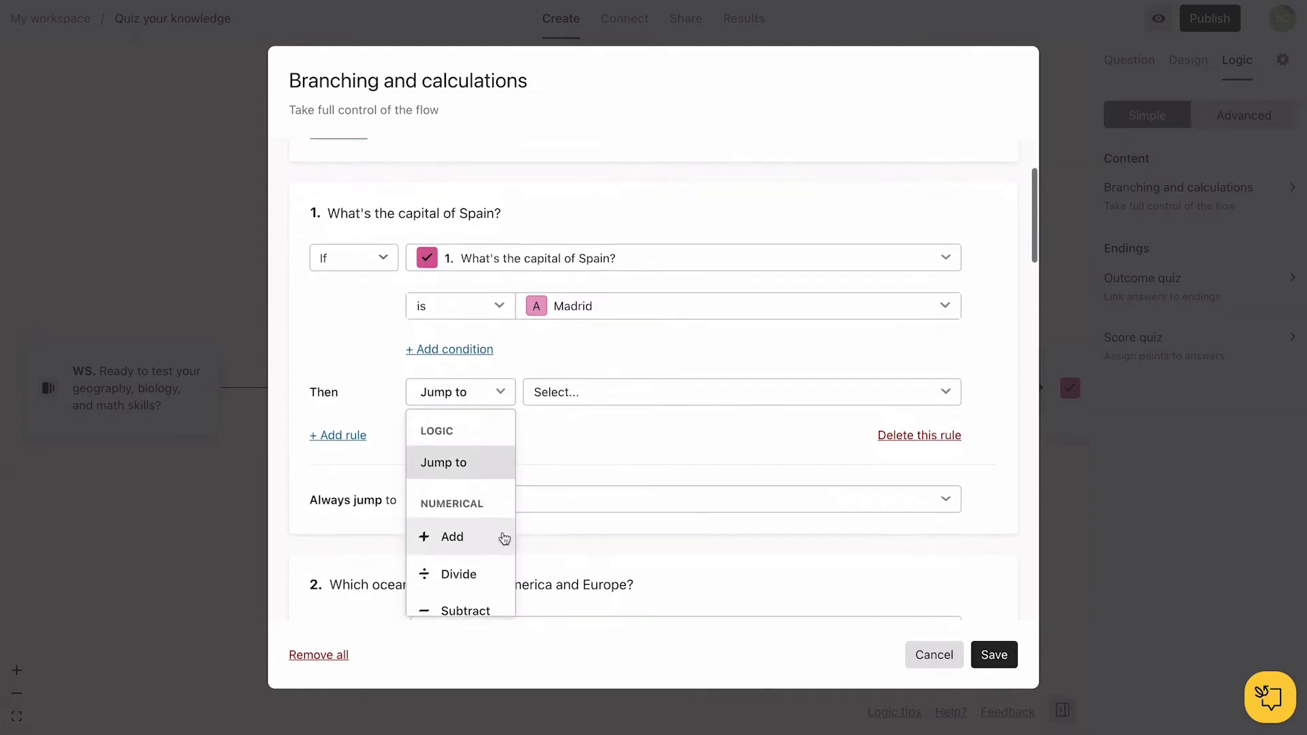
pyautogui.click(502, 538)
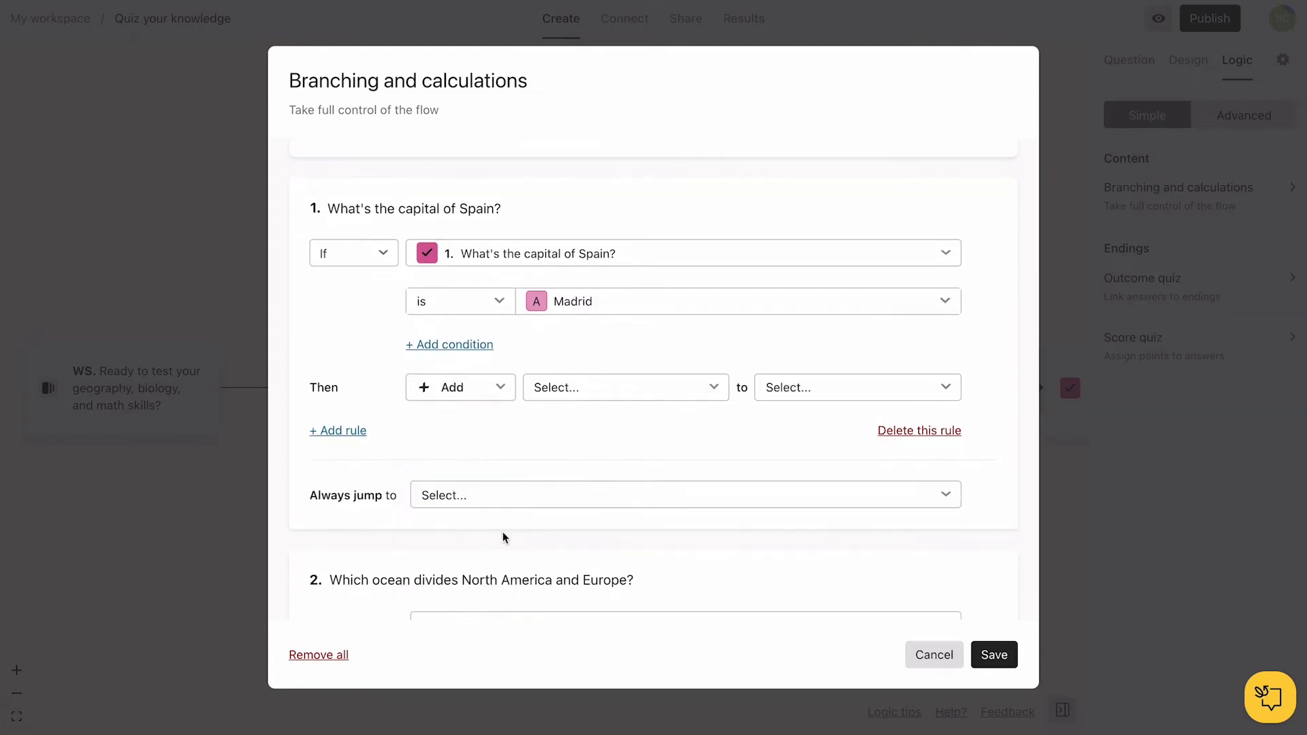
pyautogui.click(592, 394)
pyautogui.scroll(-2, 587, 512)
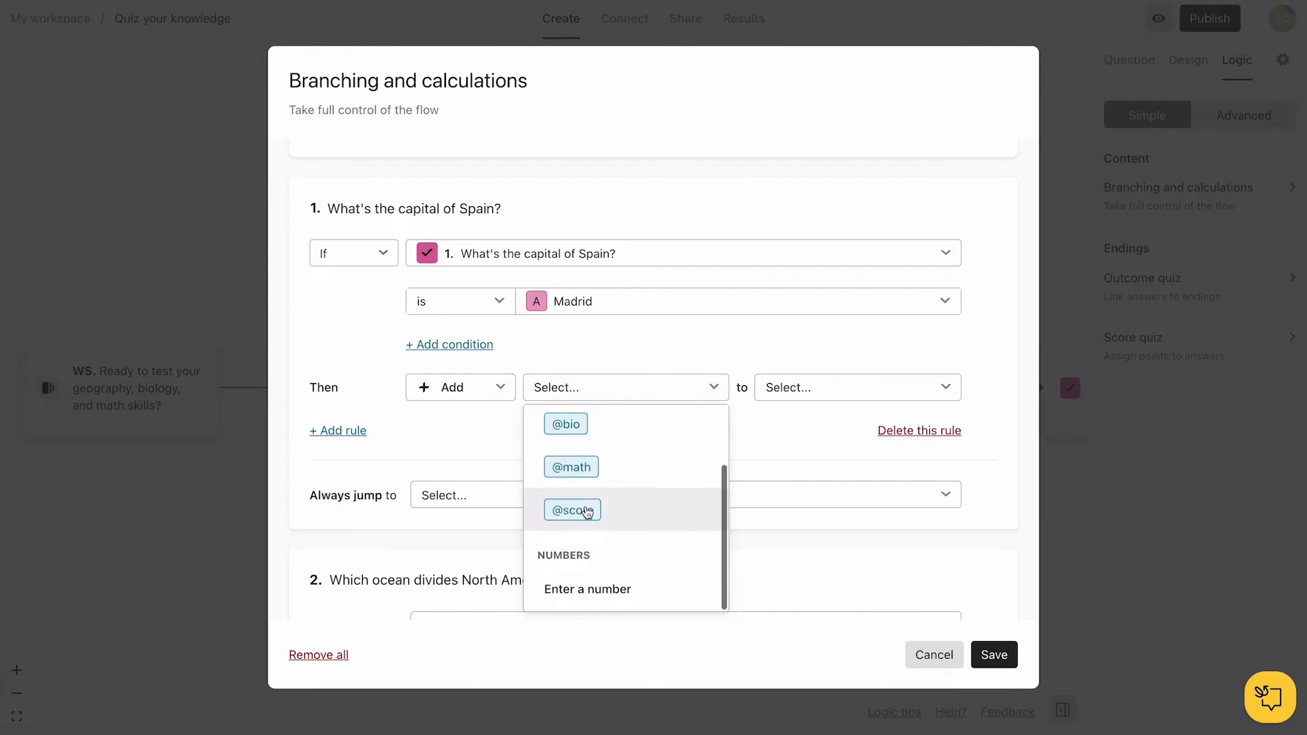
pyautogui.click(588, 590)
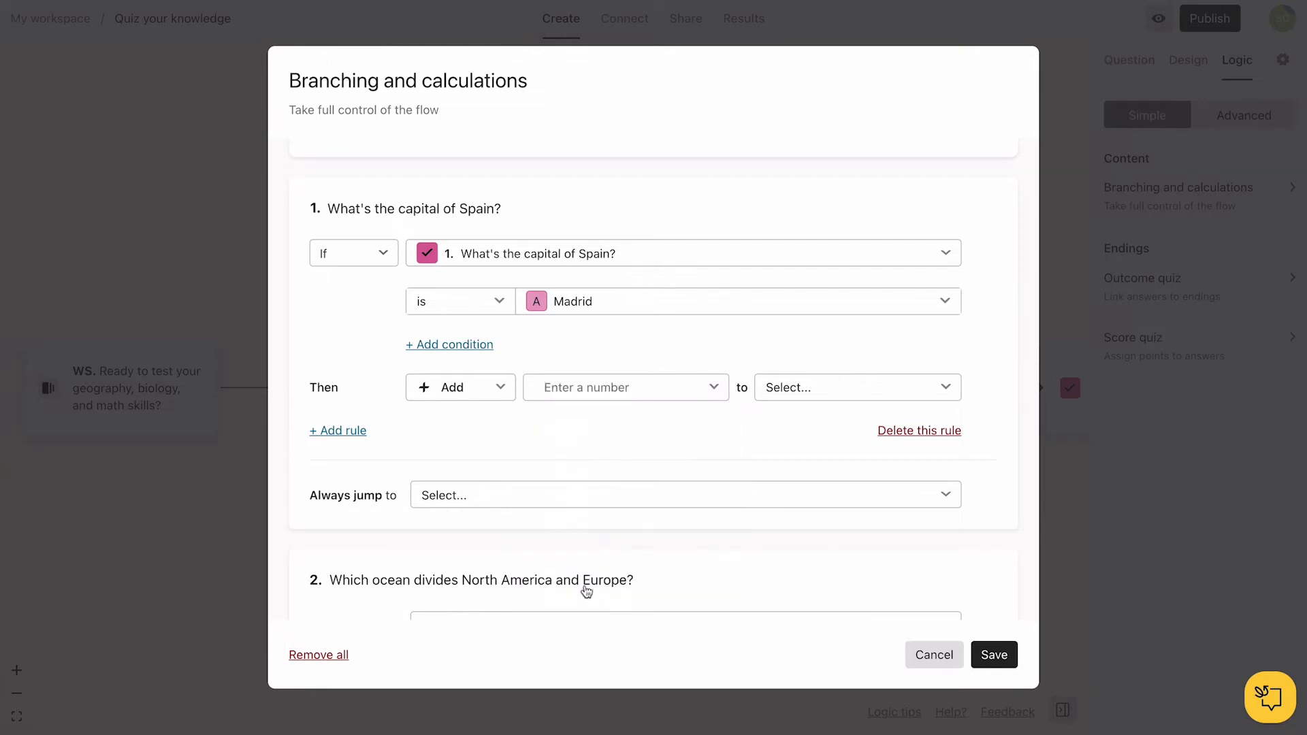
pyautogui.write('1')
pyautogui.click(841, 397)
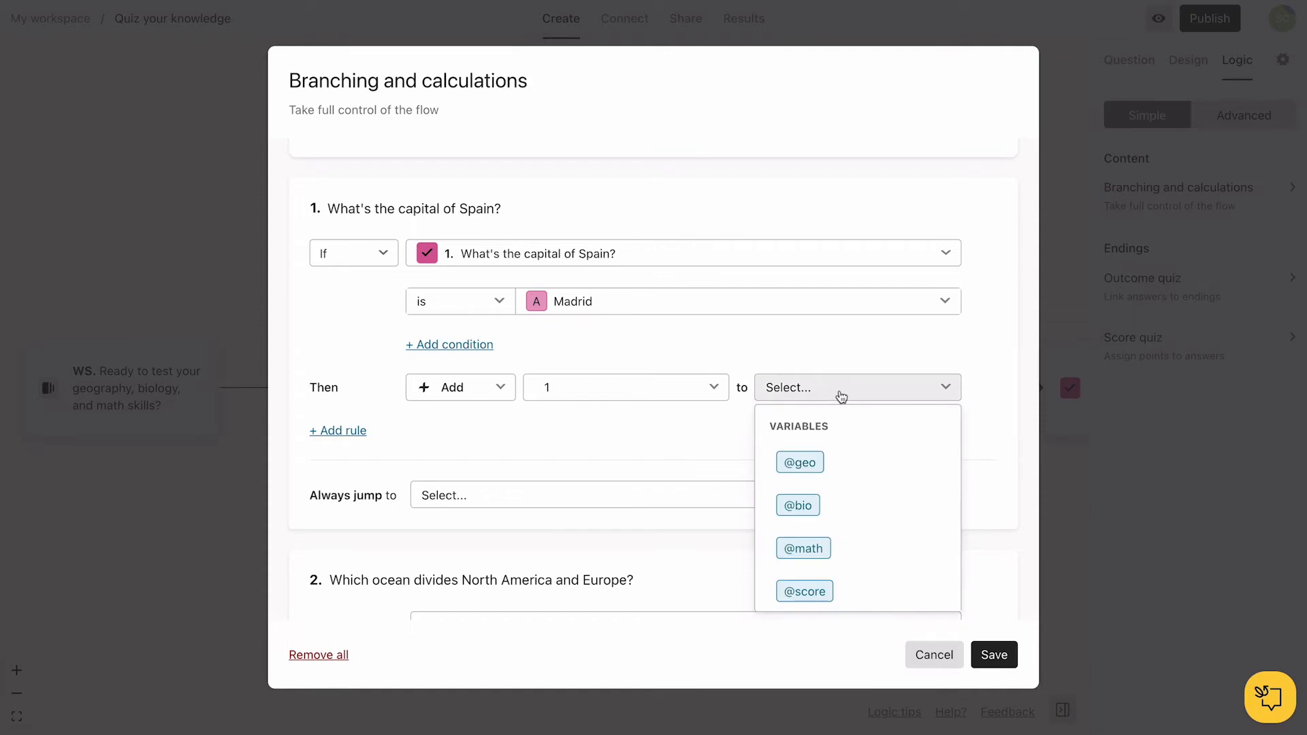
pyautogui.click(808, 462)
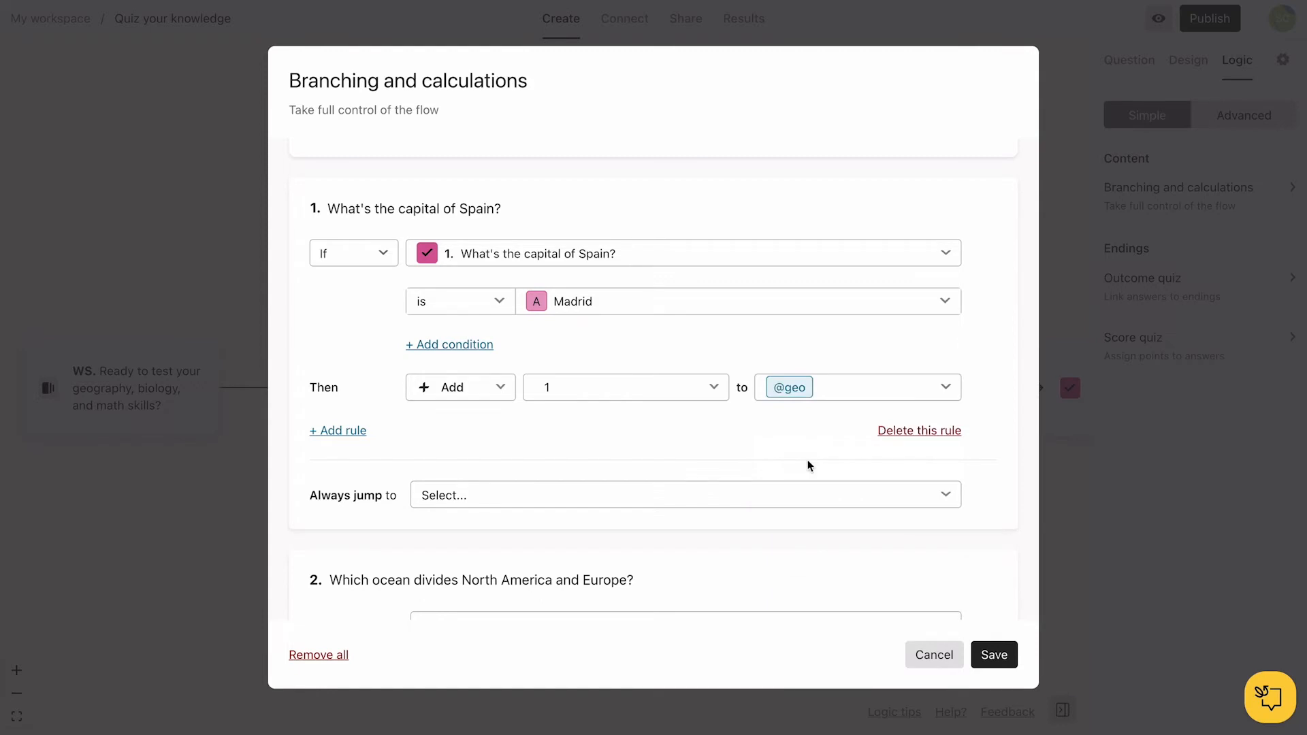
# Step: Add a second rule to the capital of Spain question with the condition that the answer is Barcelona
pyautogui.click(344, 431)
pyautogui.scroll(-4, 373, 441)
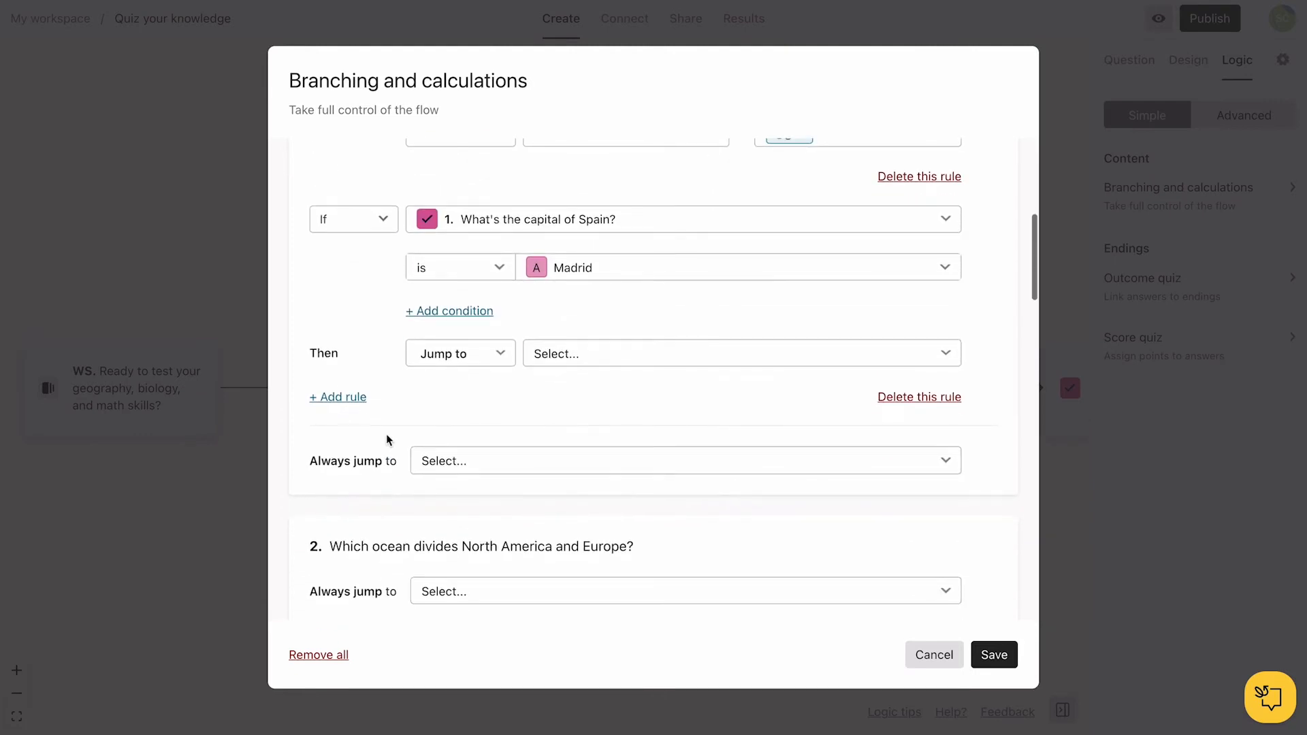
pyautogui.click(632, 274)
pyautogui.click(575, 391)
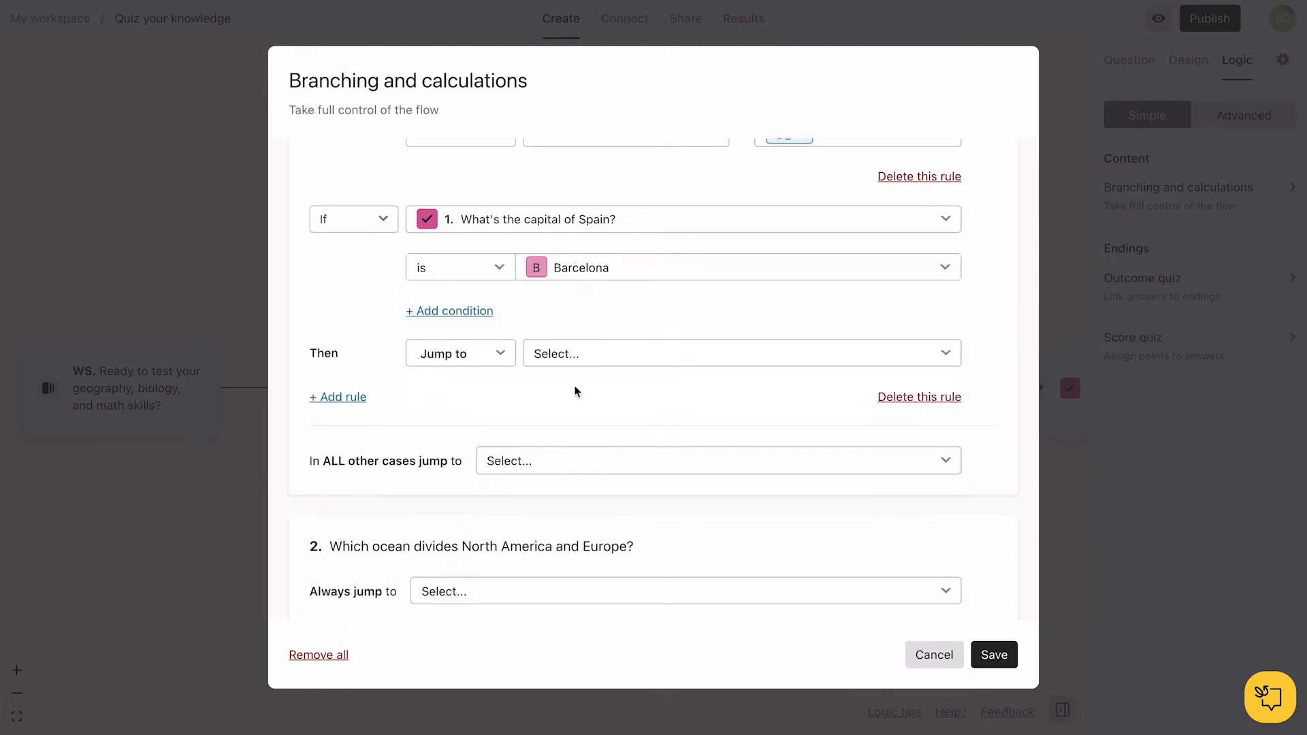
# Step: Extend the Barcelona rule with an "or" condition for the answer Paris
pyautogui.click(471, 311)
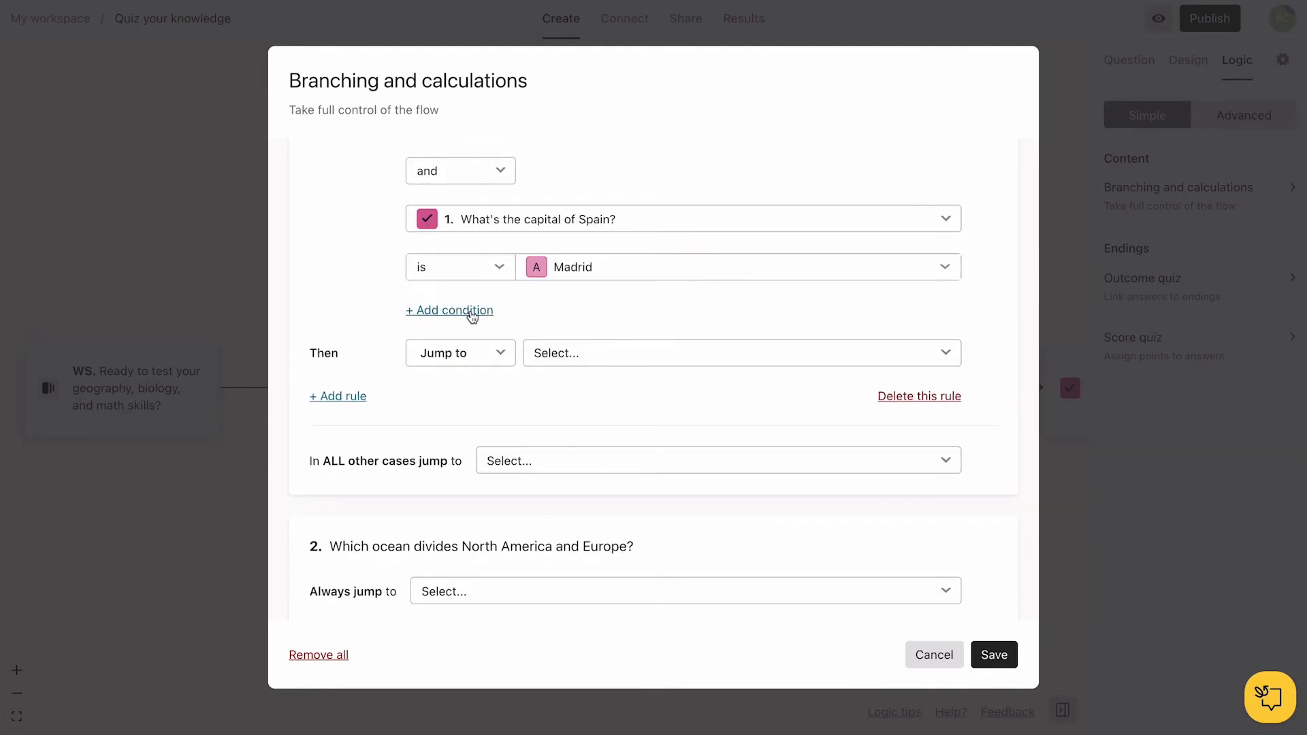
pyautogui.scroll(2, 471, 314)
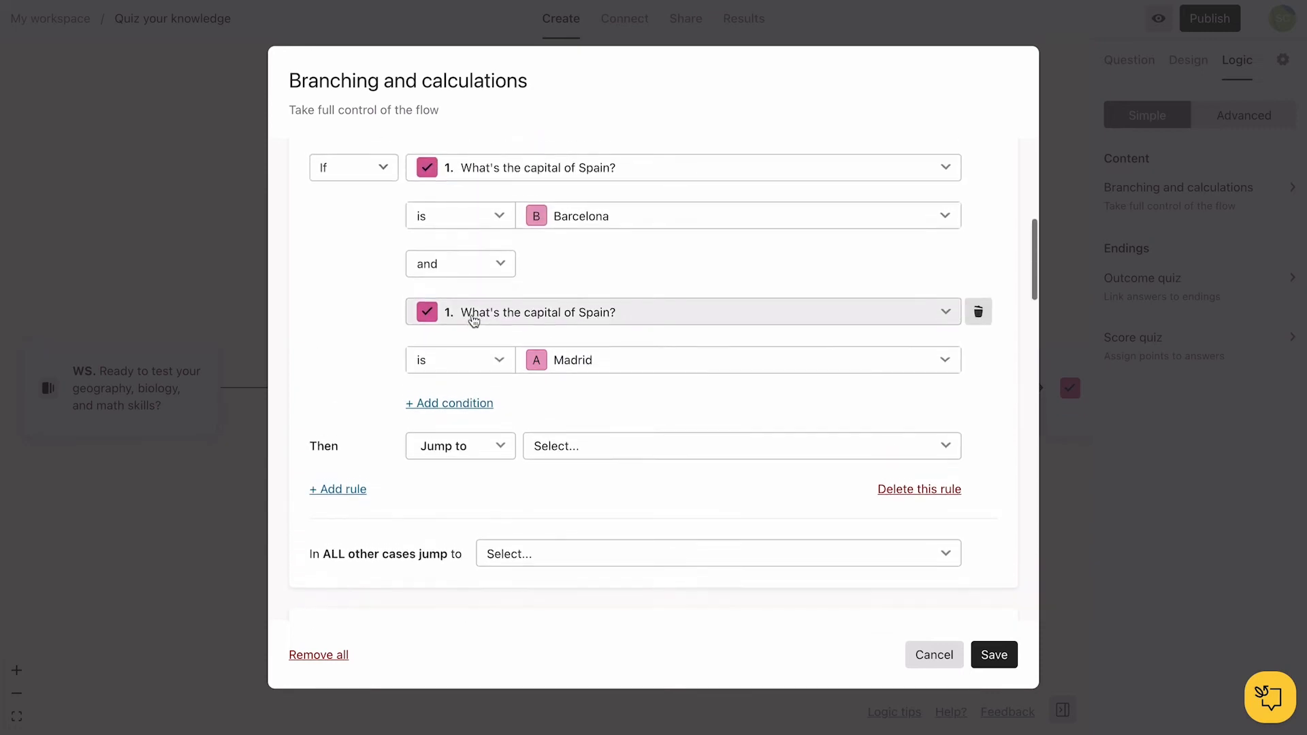
pyautogui.click(497, 266)
pyautogui.click(487, 344)
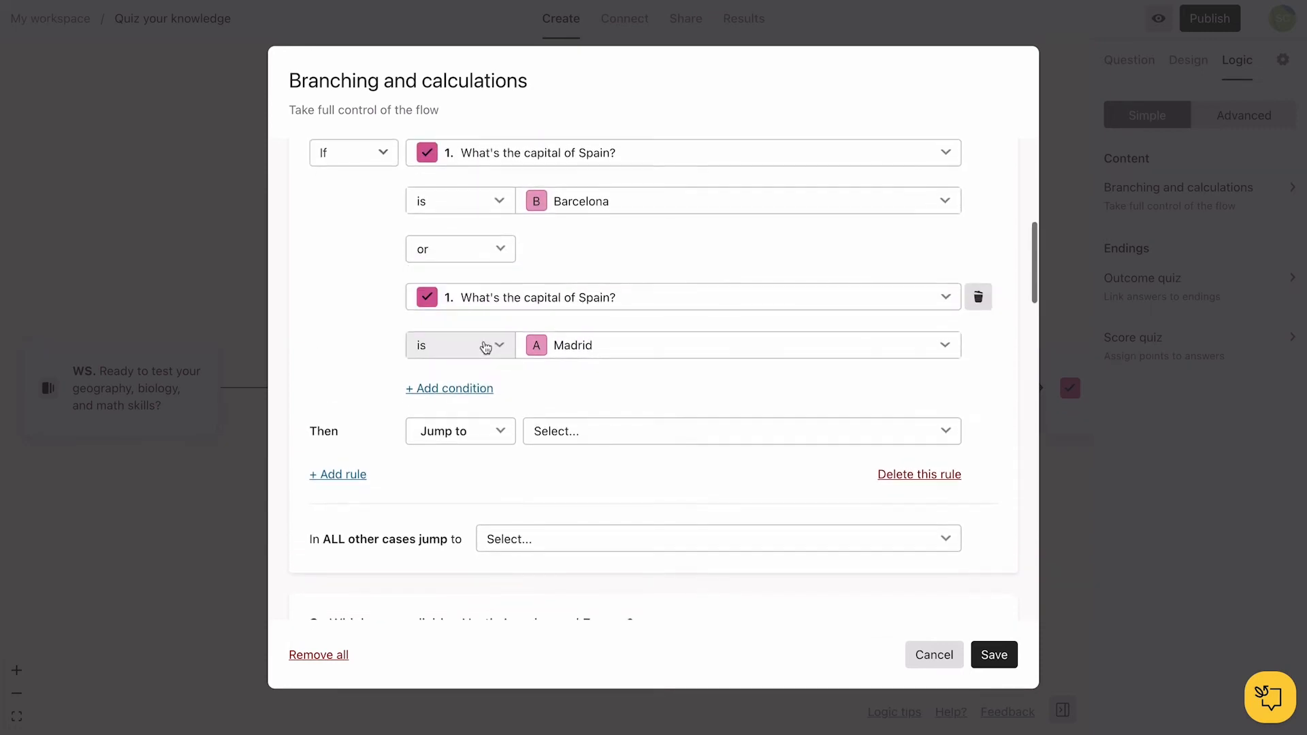
pyautogui.click(606, 346)
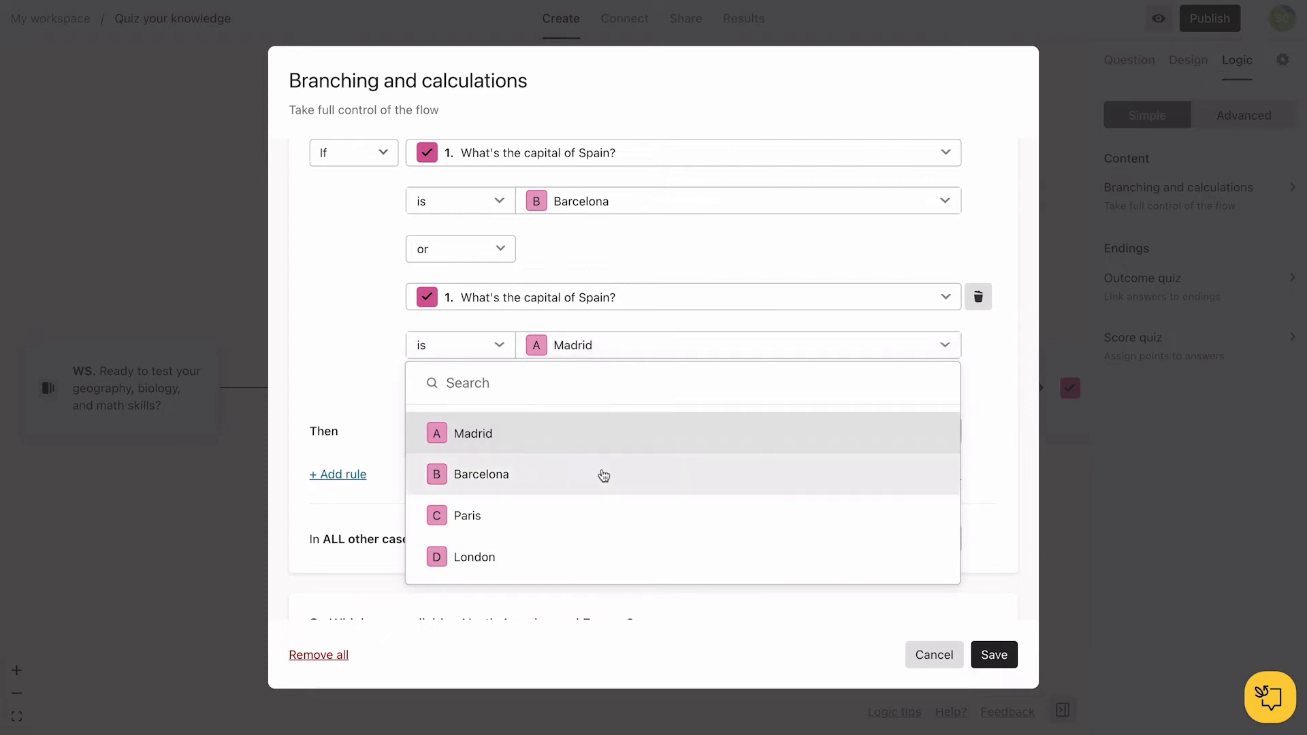
pyautogui.click(596, 514)
# Step: Add another "or" condition to the wrong-answer rule for the answer London
pyautogui.click(454, 390)
pyautogui.click(496, 251)
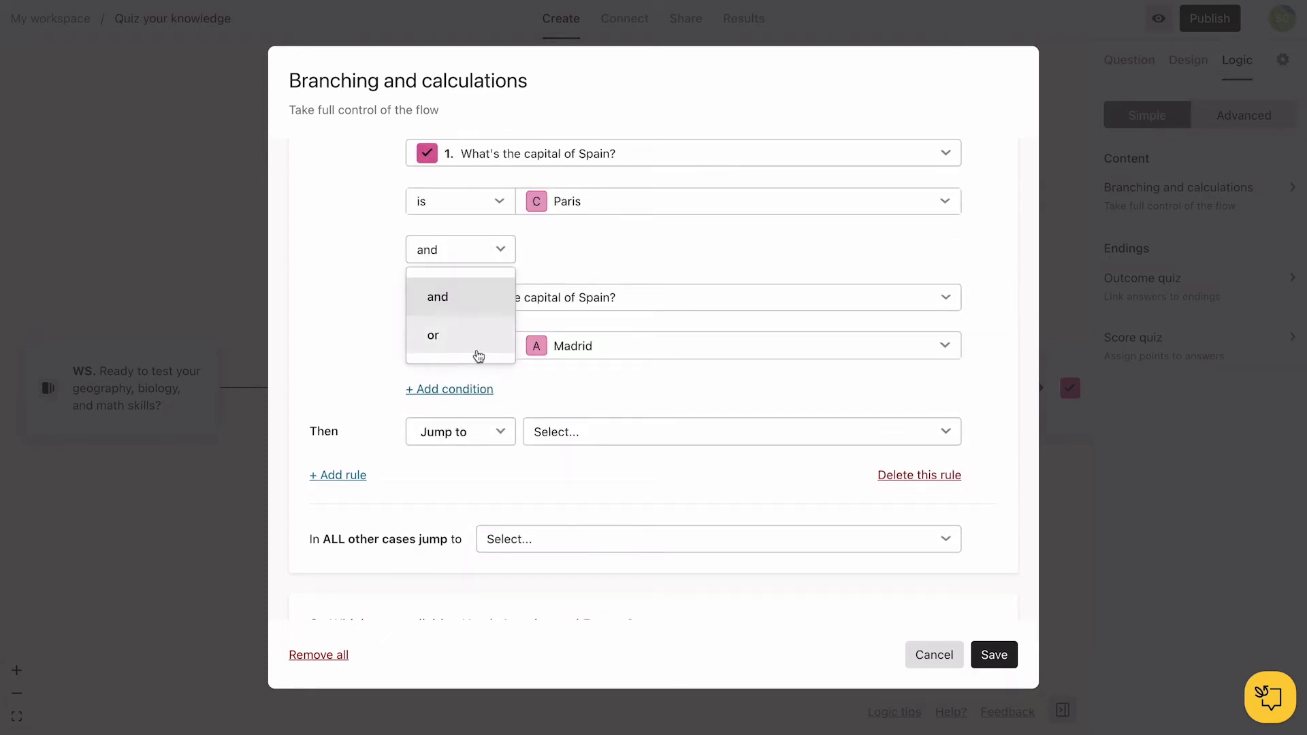
pyautogui.click(478, 355)
pyautogui.click(595, 347)
pyautogui.click(573, 552)
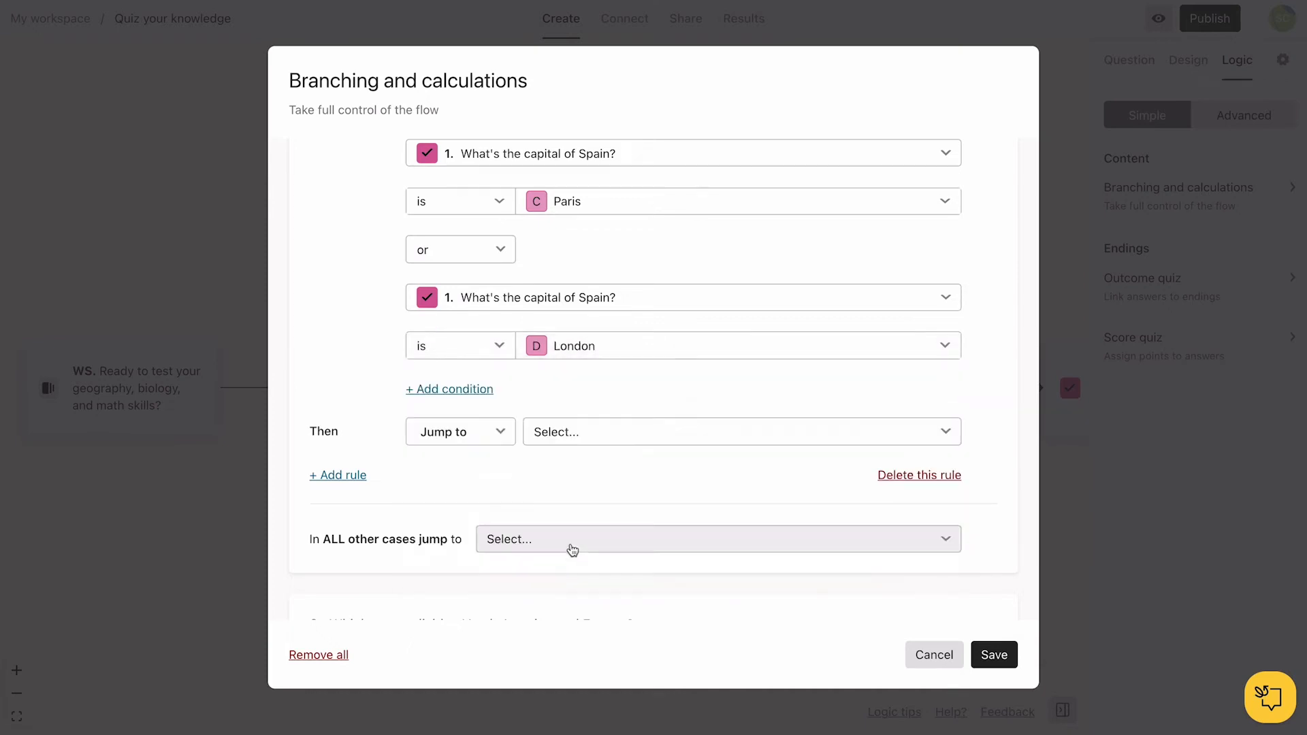
pyautogui.click(502, 436)
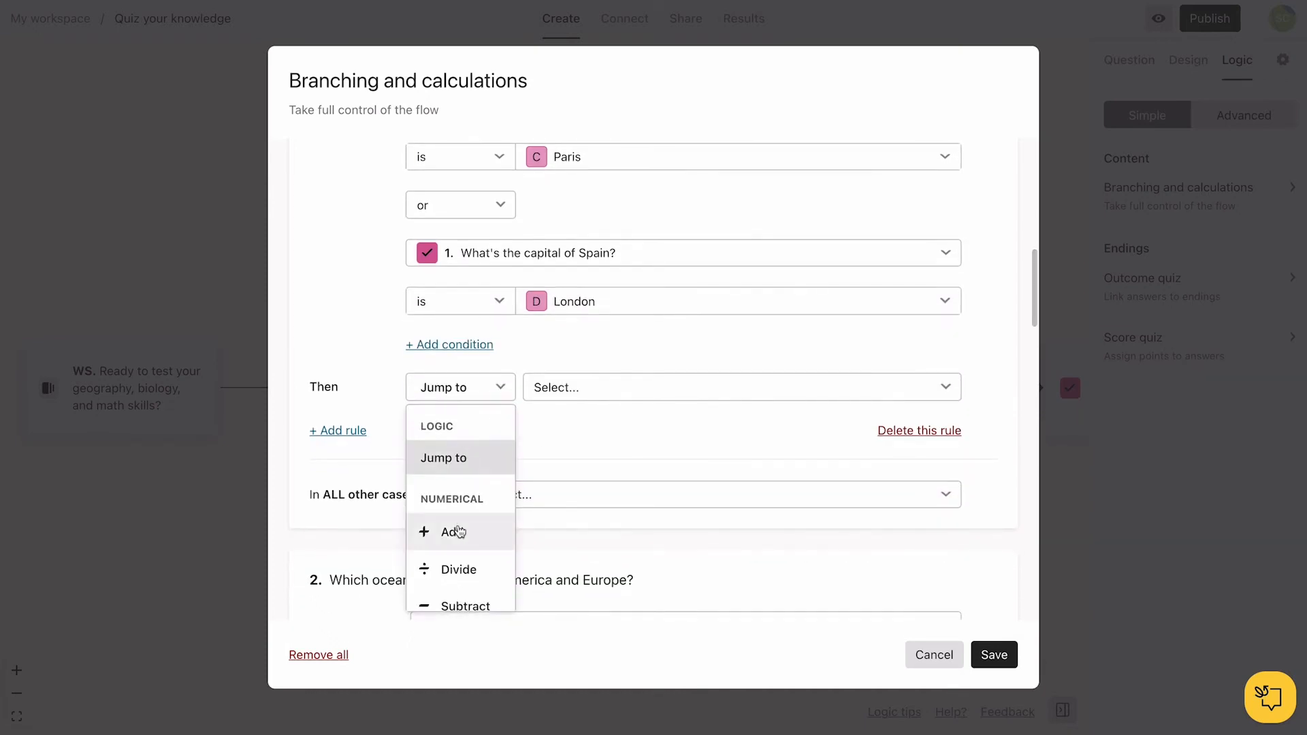
pyautogui.click(460, 529)
pyautogui.click(568, 393)
pyautogui.scroll(-2, 616, 476)
pyautogui.click(599, 587)
pyautogui.write('0')
pyautogui.click(788, 391)
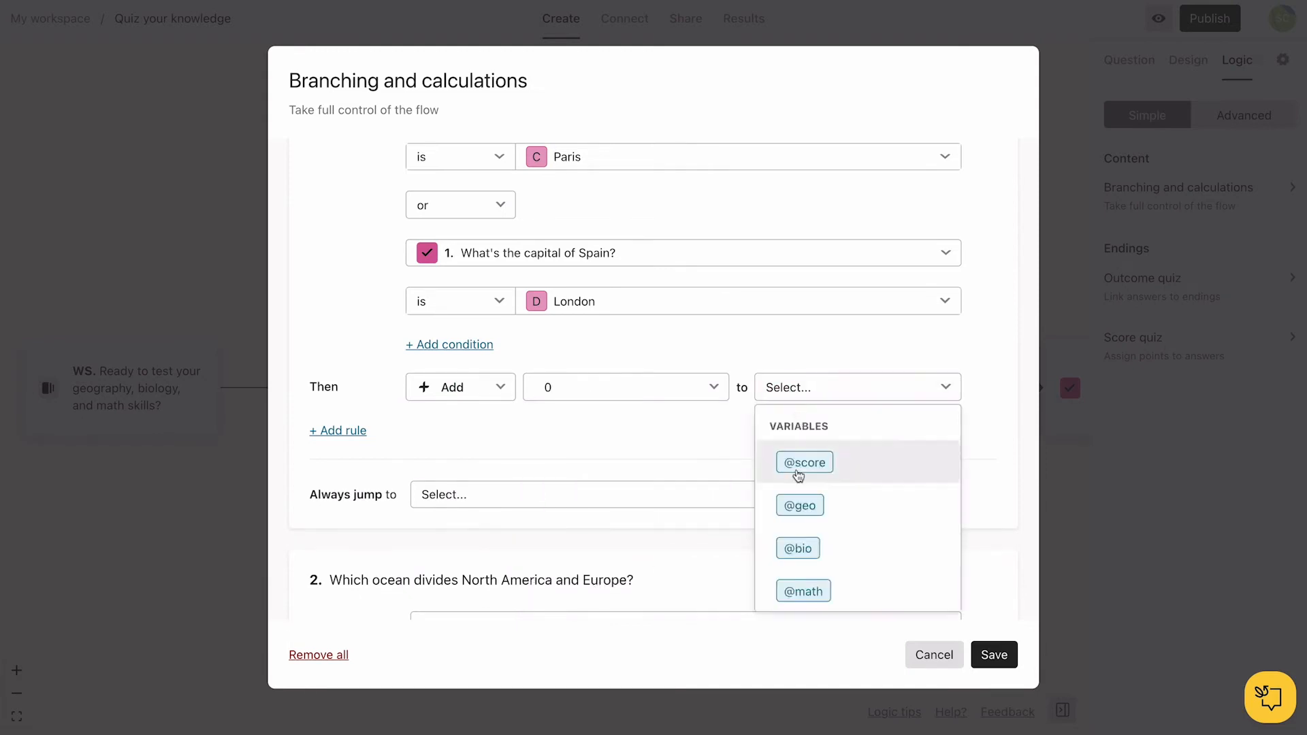
pyautogui.click(799, 505)
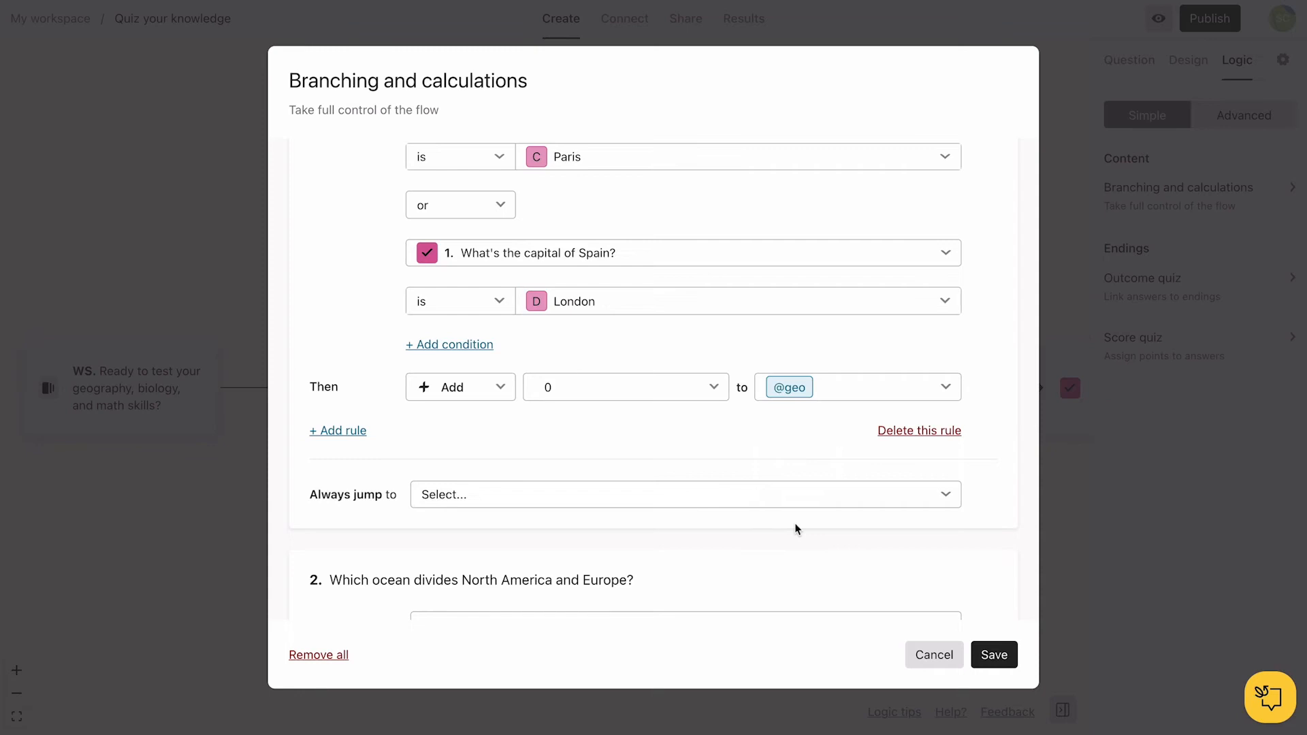
pyautogui.scroll(-10, 794, 523)
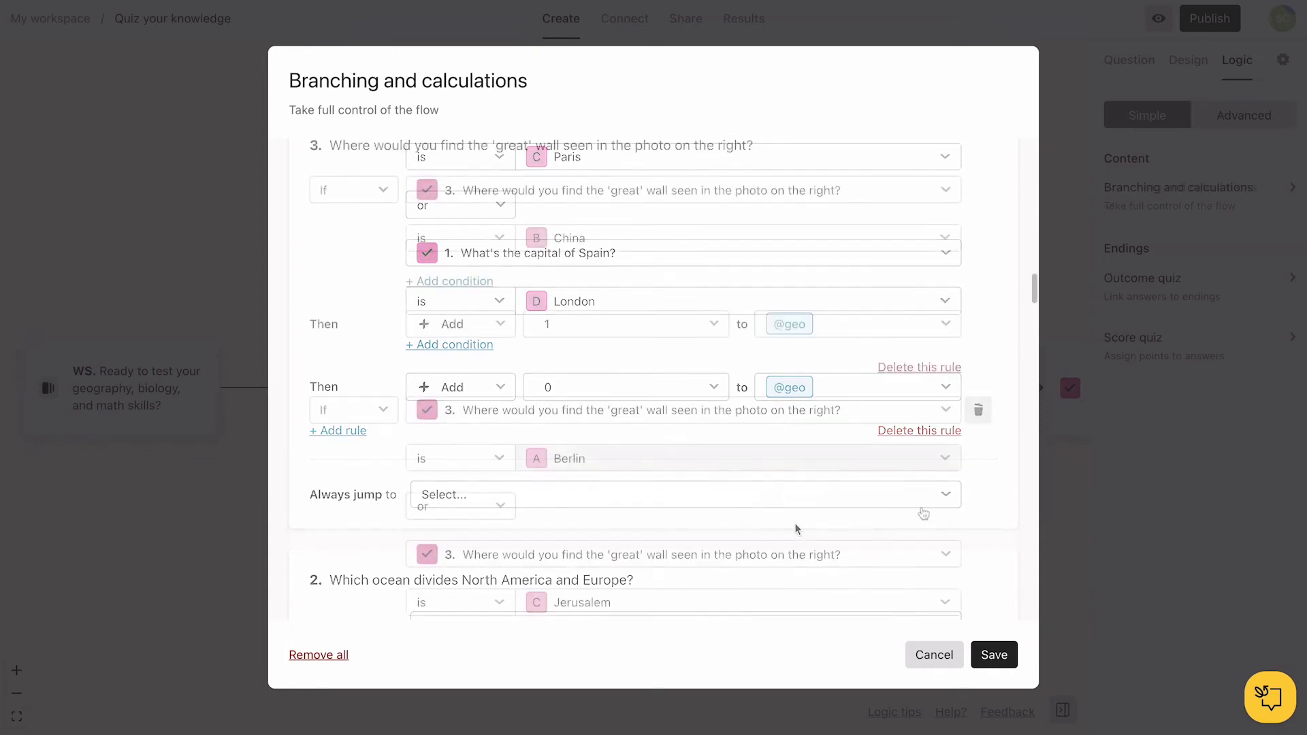
# Step: Review the answer-based calculation rules for questions 3 to 9, down to the results statement S4
pyautogui.scroll(-10, 923, 514)
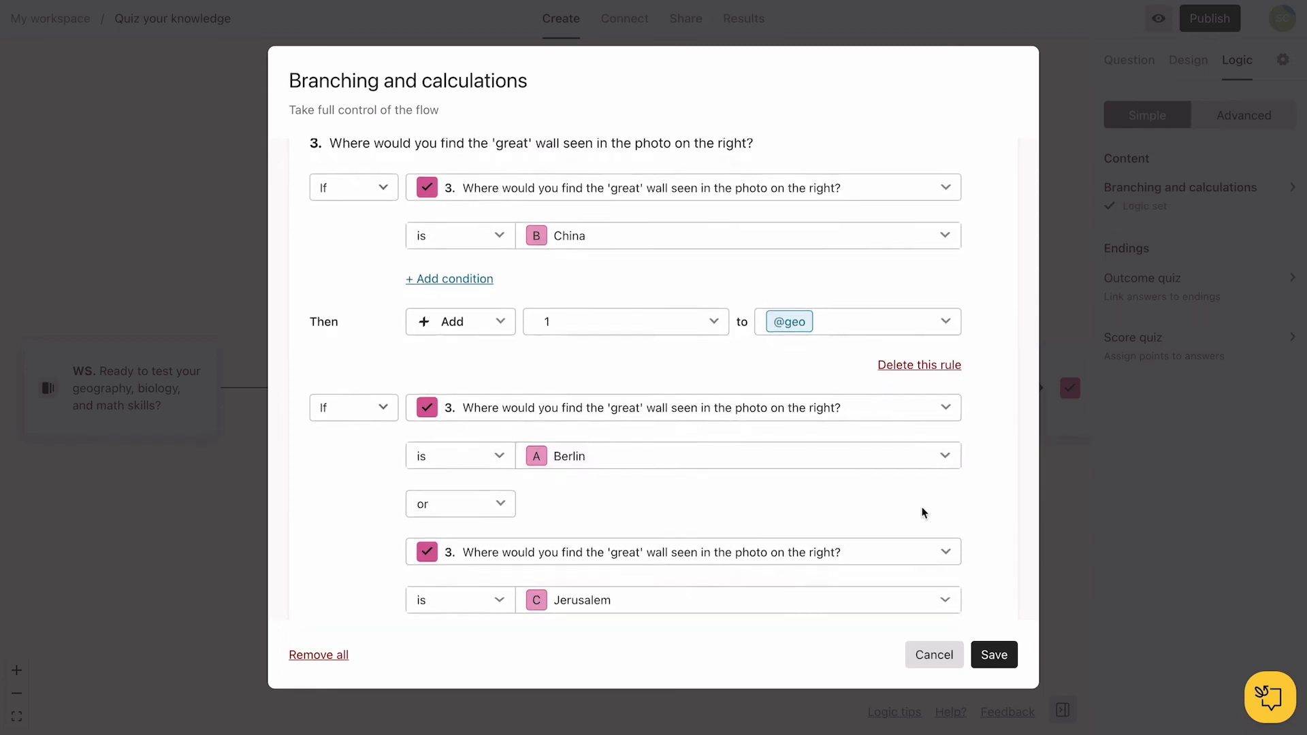
pyautogui.scroll(-2, 924, 513)
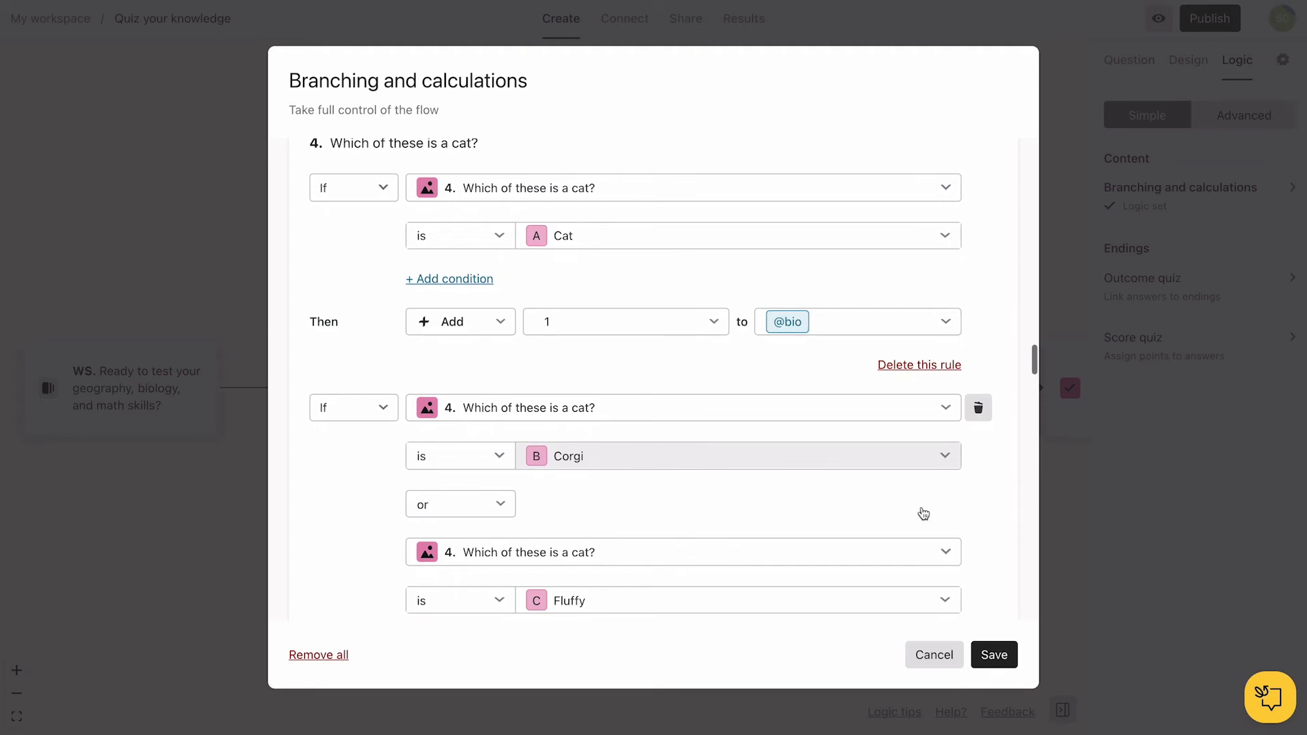
pyautogui.scroll(-6, 924, 514)
pyautogui.scroll(-5, 924, 514)
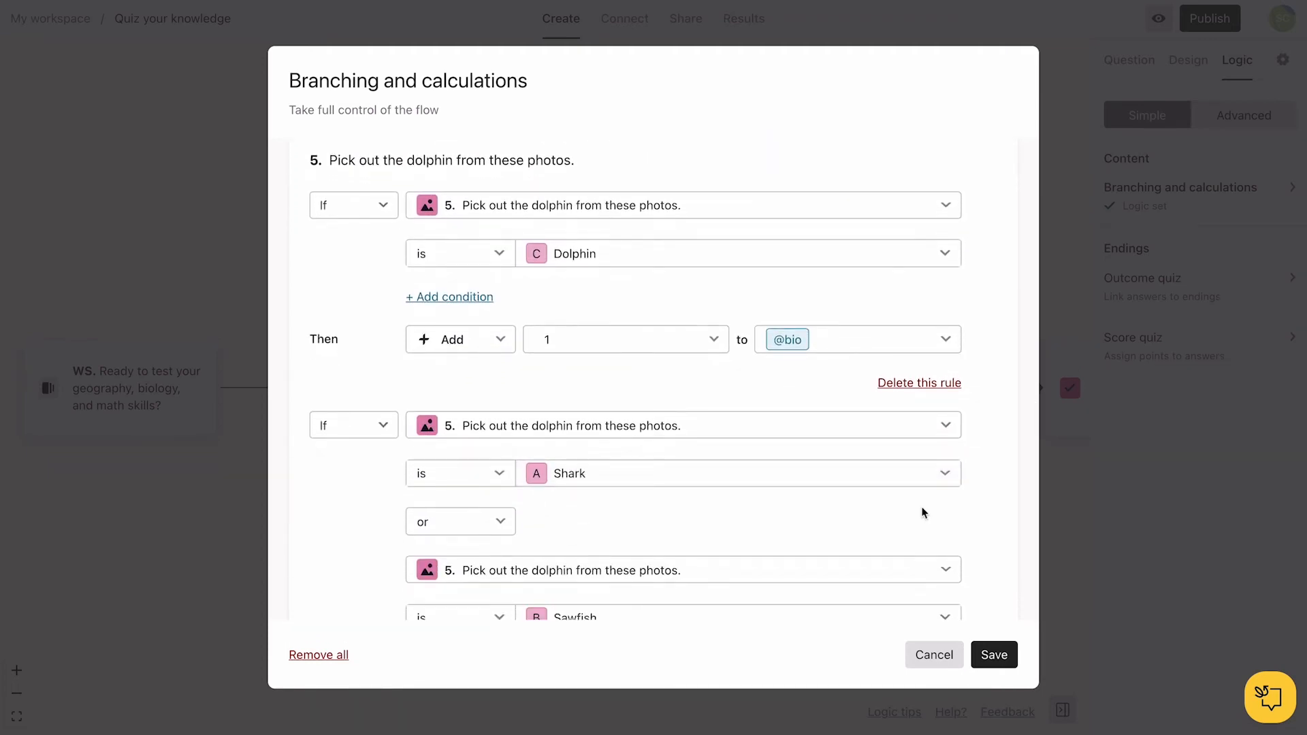
pyautogui.scroll(-10, 924, 514)
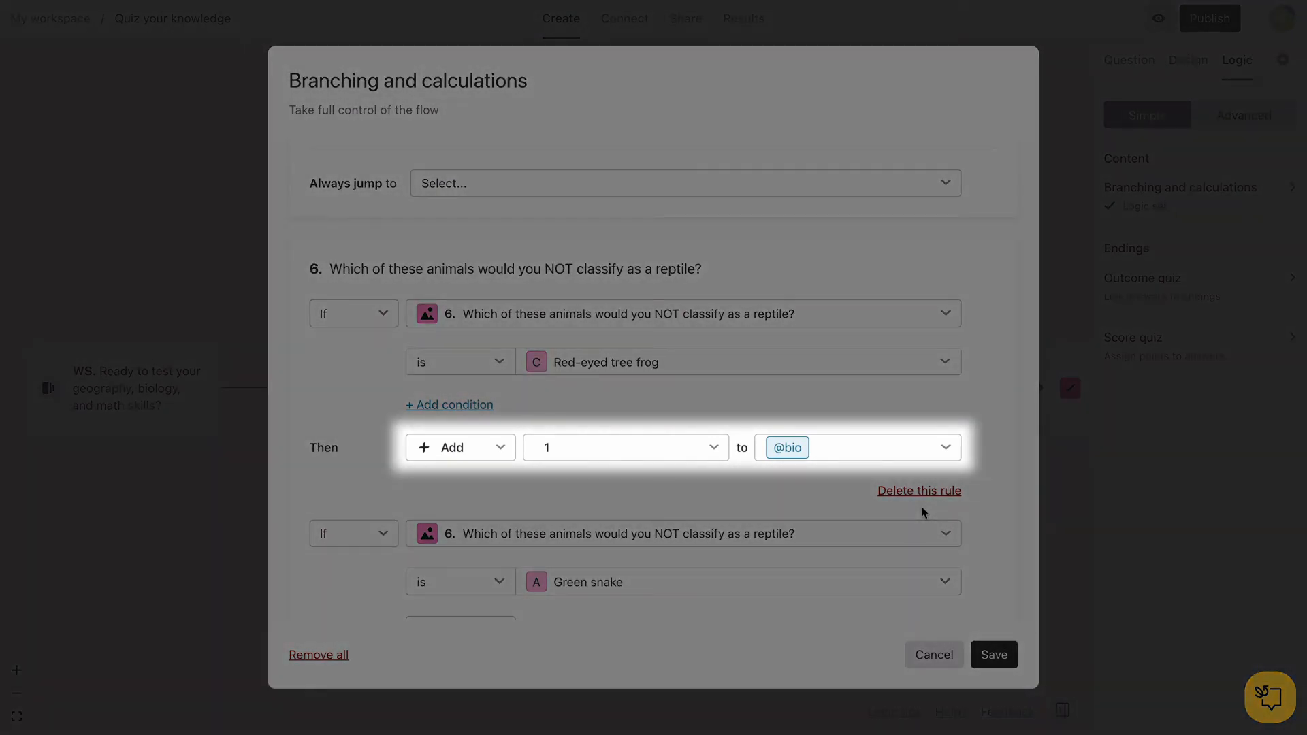
pyautogui.scroll(-7, 923, 513)
pyautogui.scroll(-9, 923, 514)
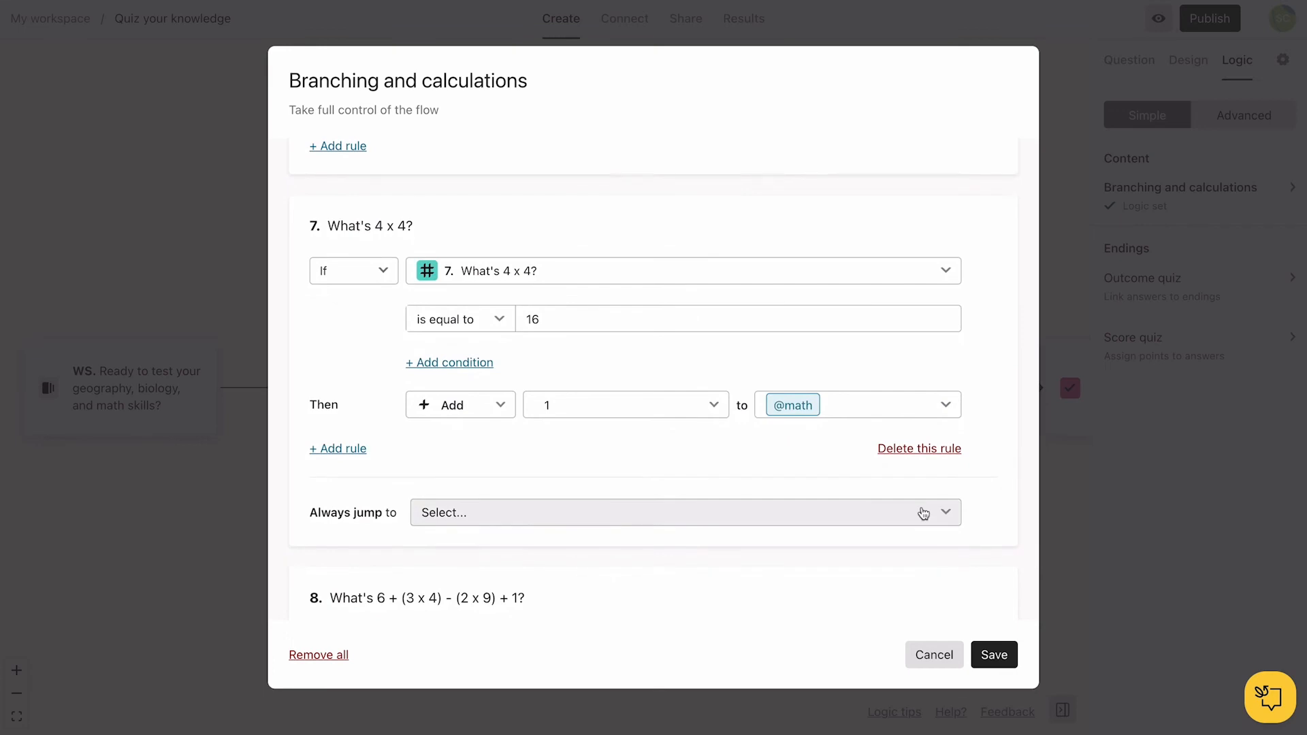
pyautogui.scroll(-7, 923, 514)
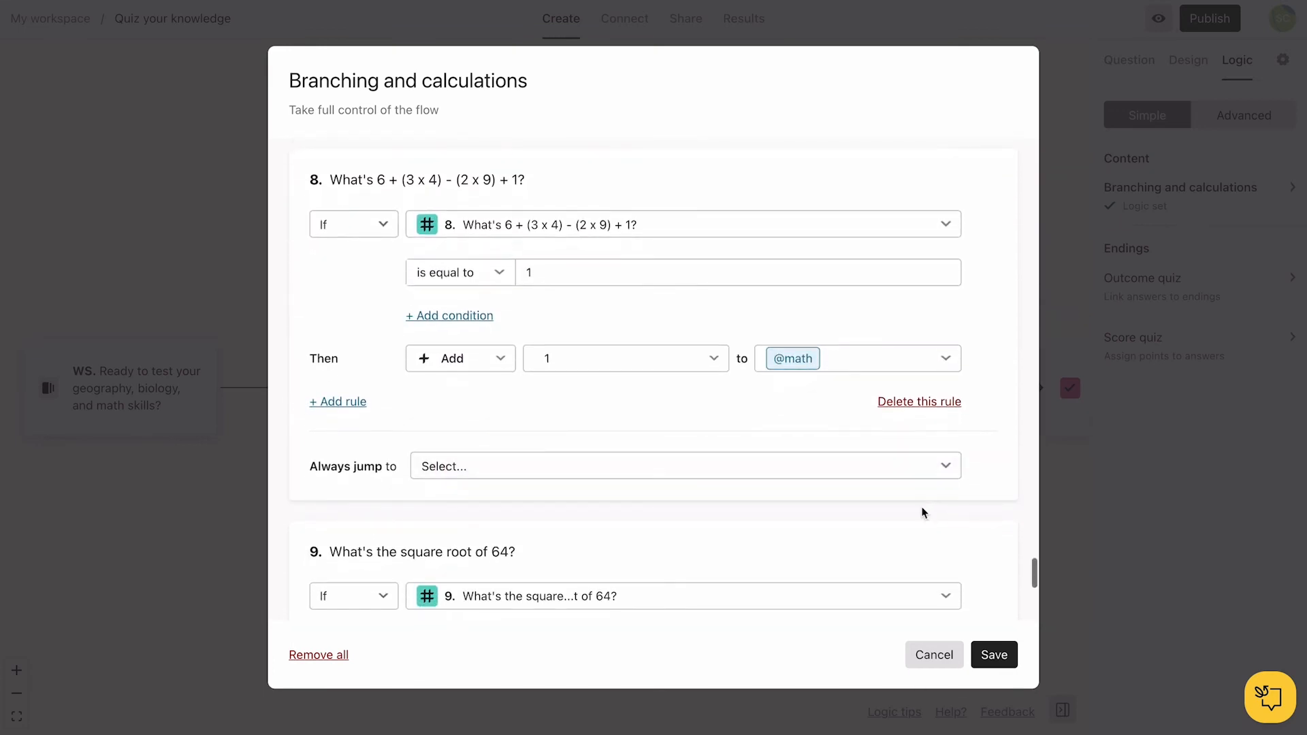
pyautogui.scroll(-6, 923, 513)
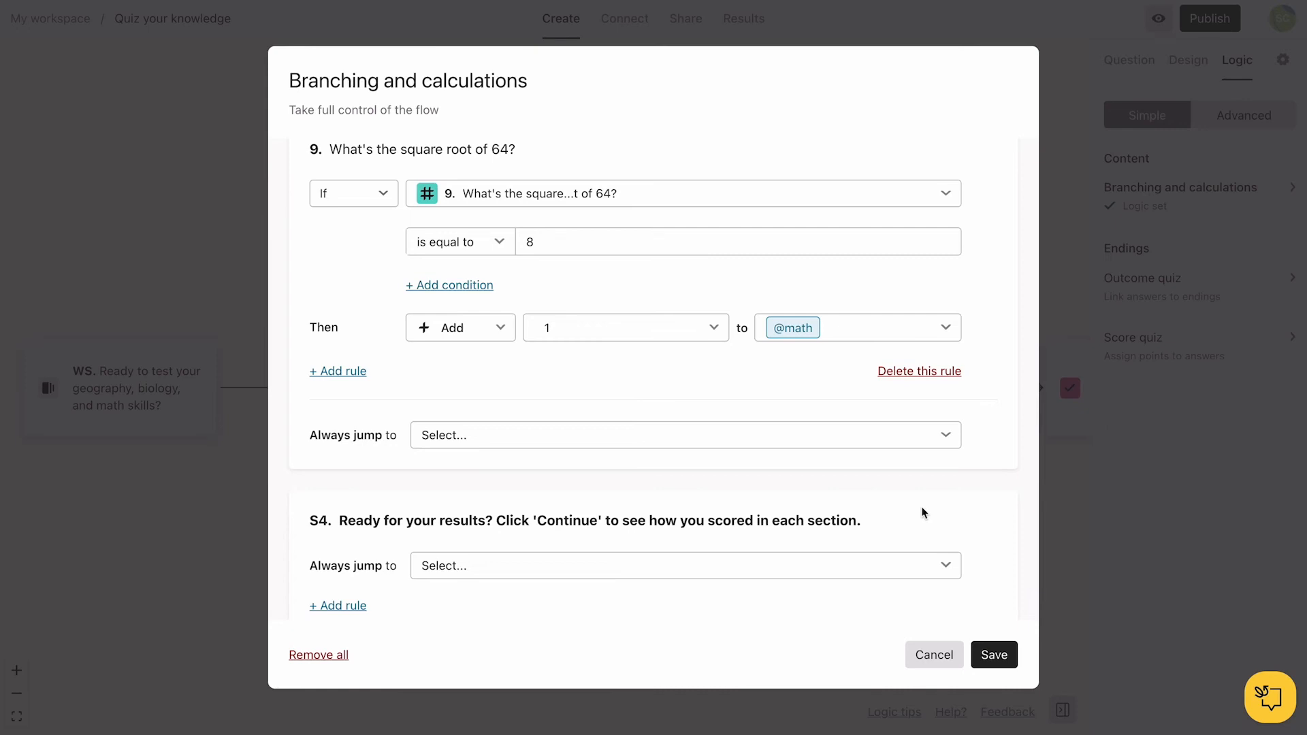
pyautogui.scroll(-1, 923, 514)
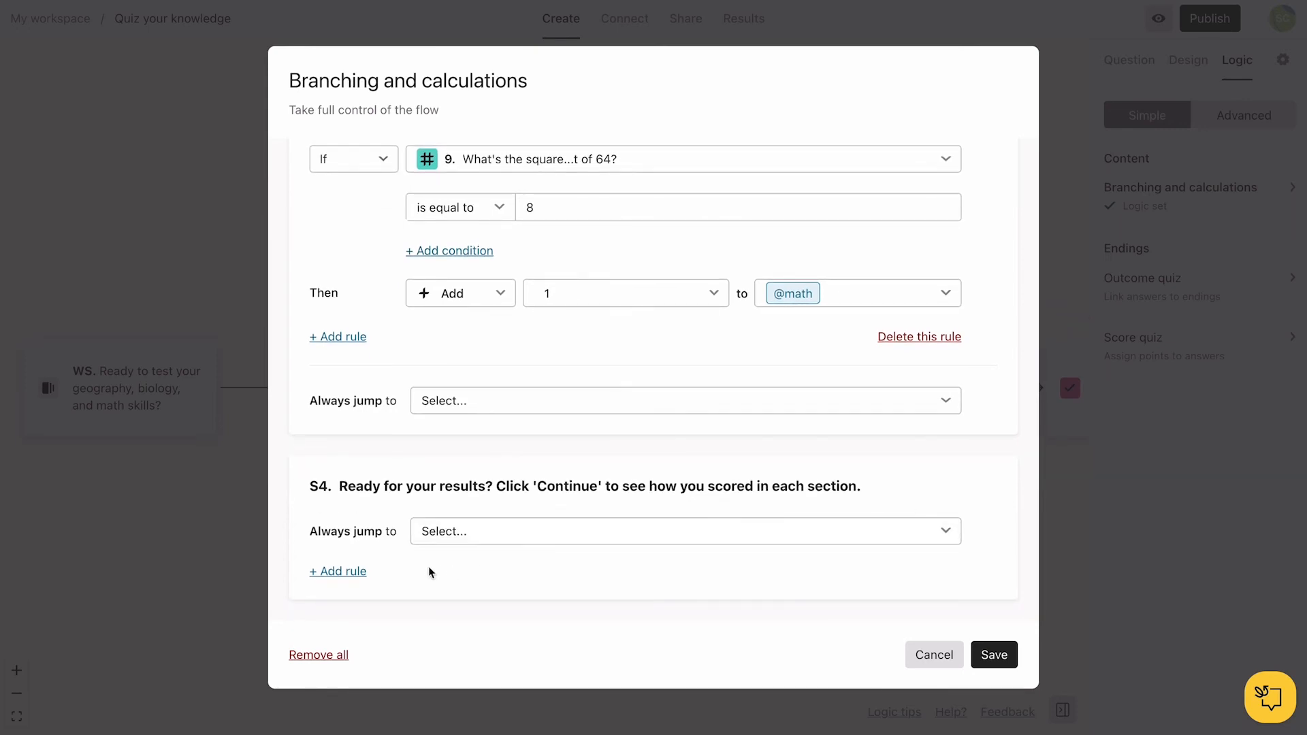
pyautogui.click(343, 572)
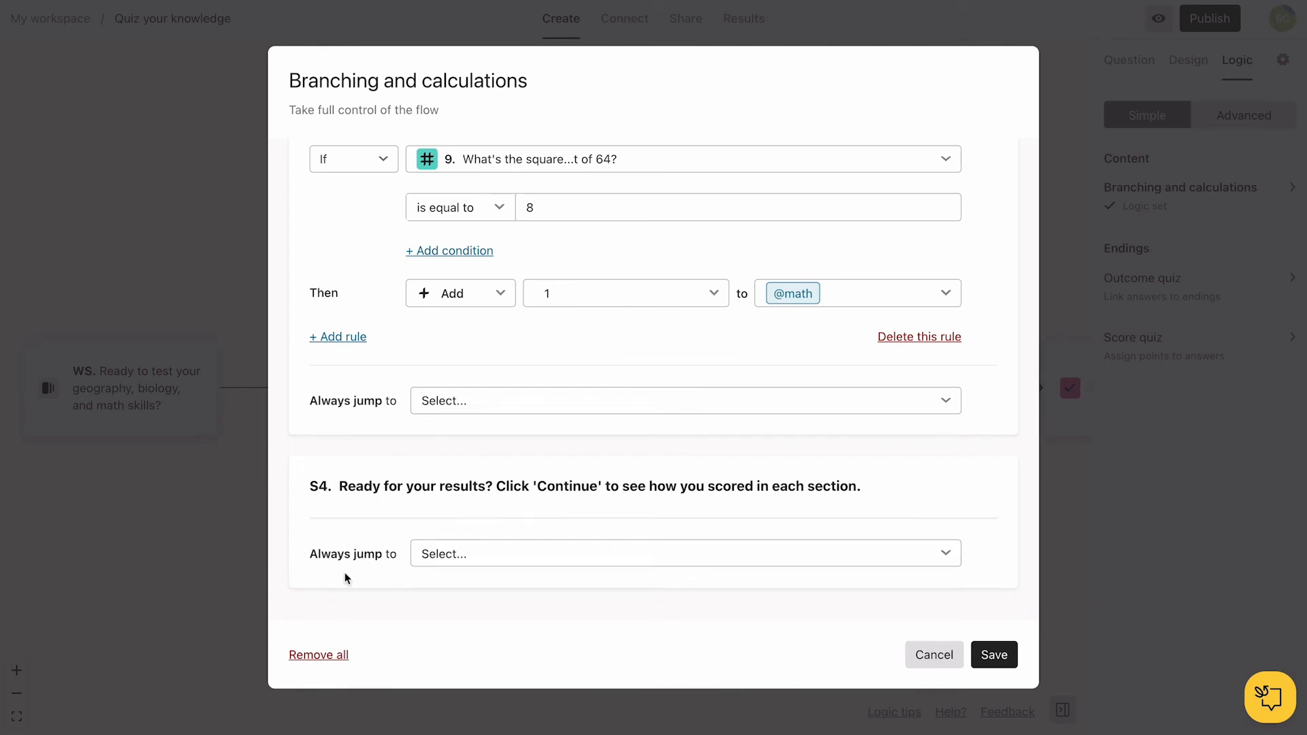
pyautogui.click(369, 535)
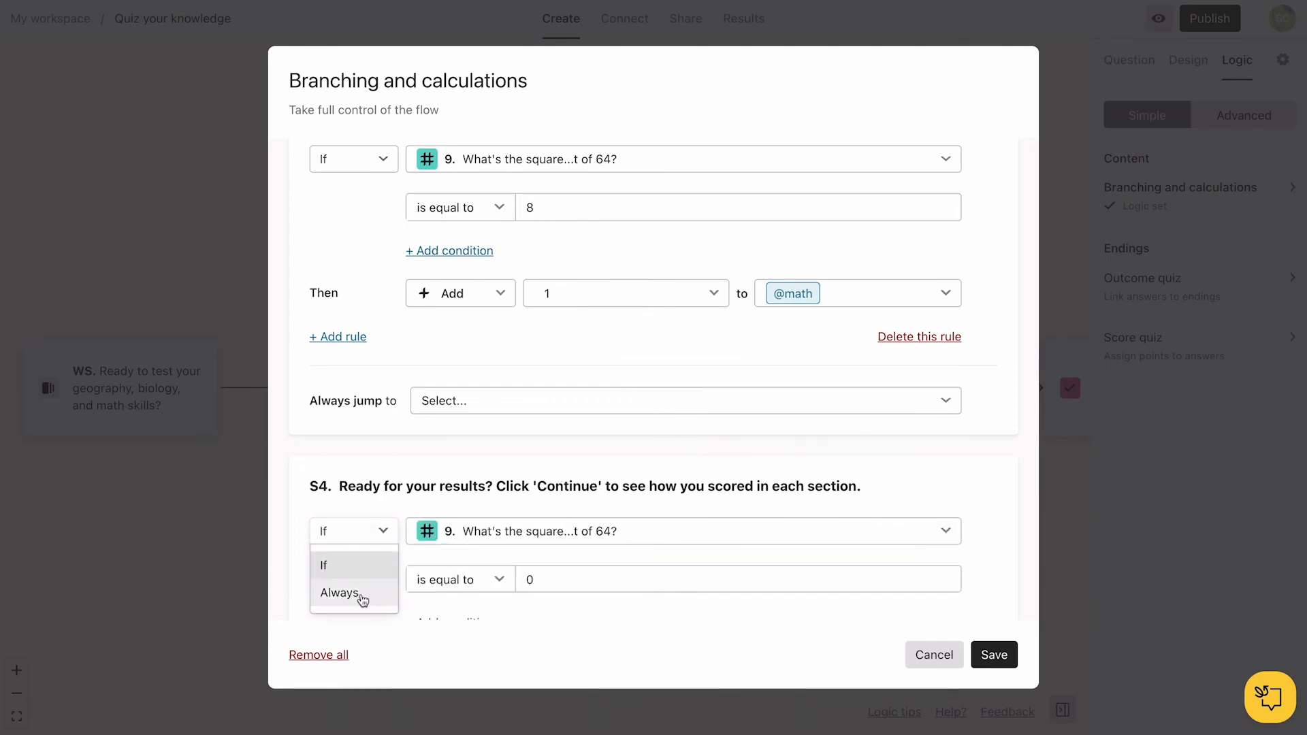
pyautogui.click(360, 594)
pyautogui.click(463, 542)
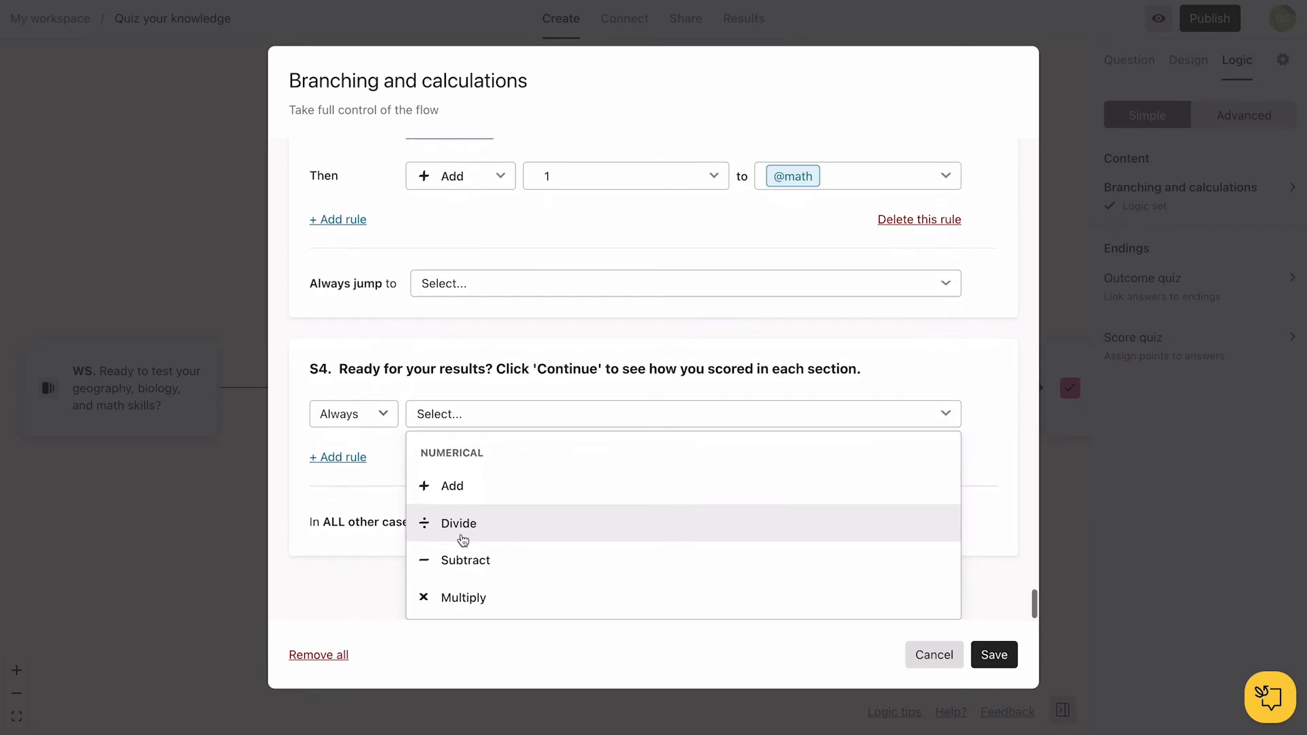
pyautogui.click(460, 490)
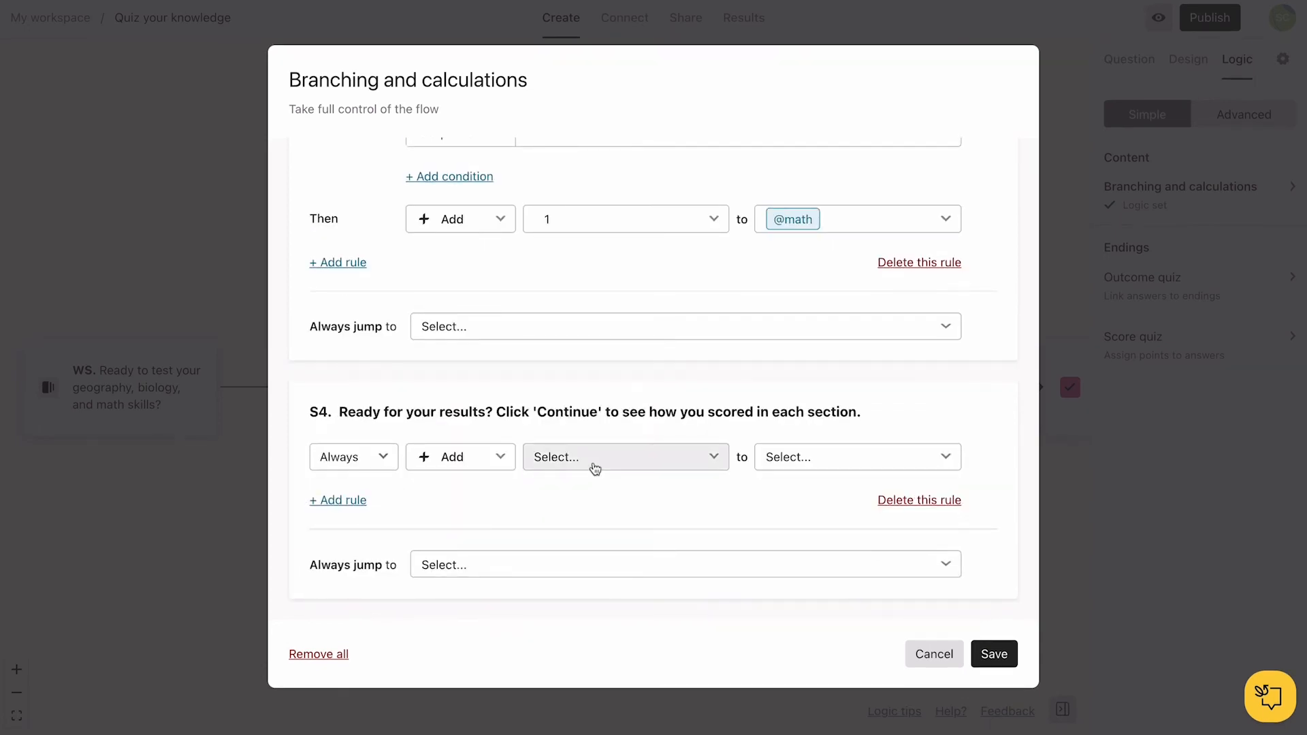
pyautogui.click(590, 460)
pyautogui.click(586, 510)
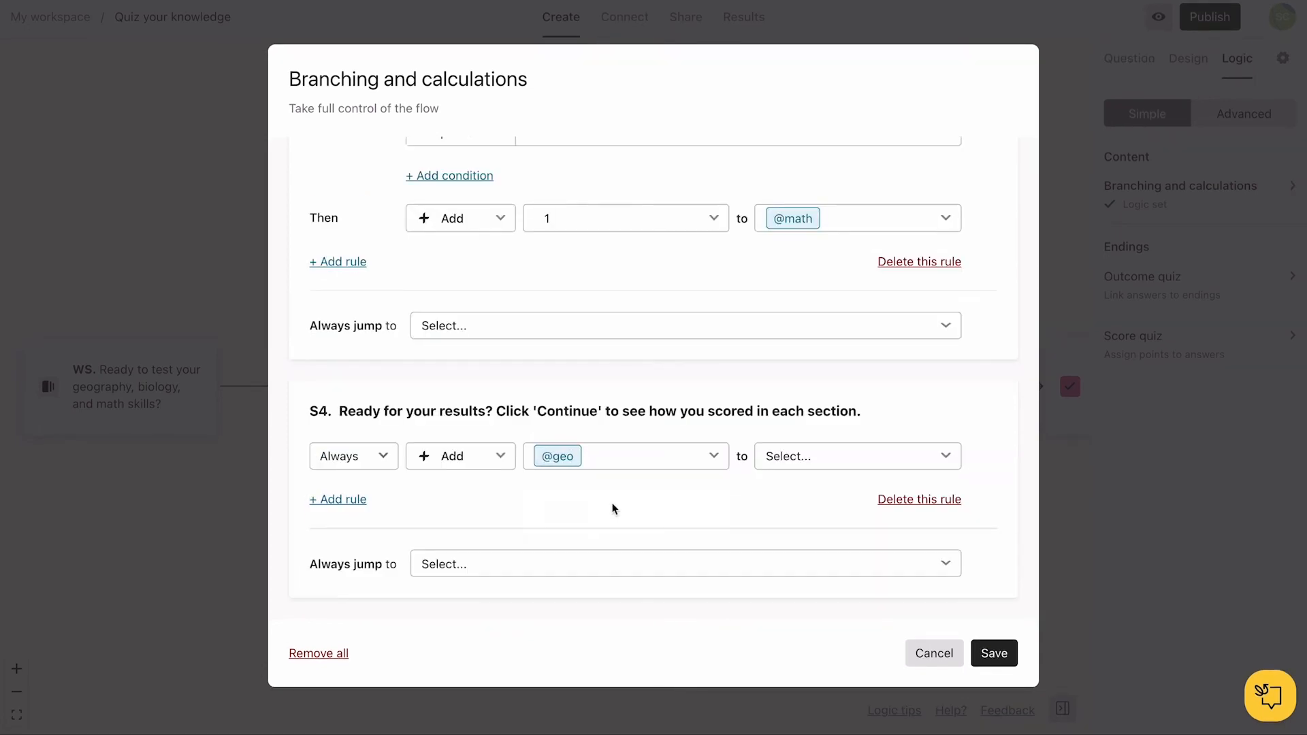
pyautogui.click(796, 463)
pyautogui.click(798, 469)
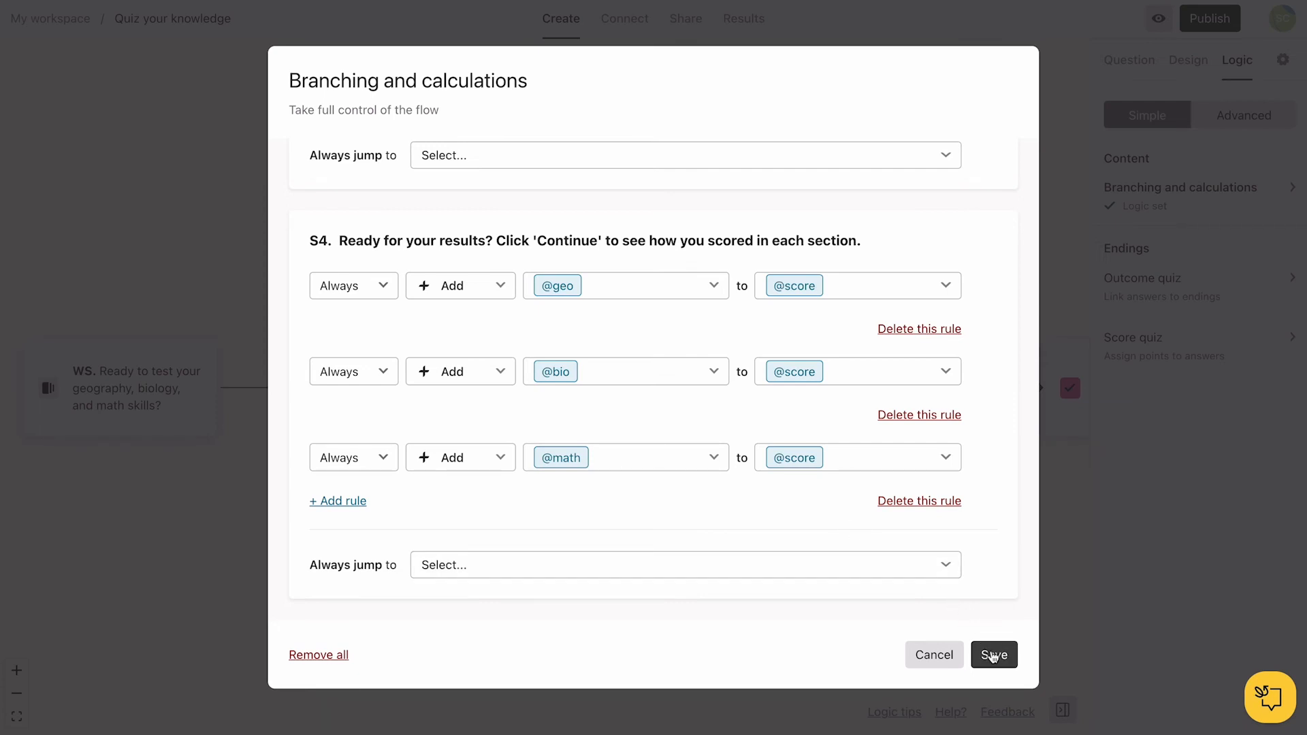
# Step: Save the branching and calculation rules and open the "Let's see how you scored..." ending for editing
pyautogui.click(993, 656)
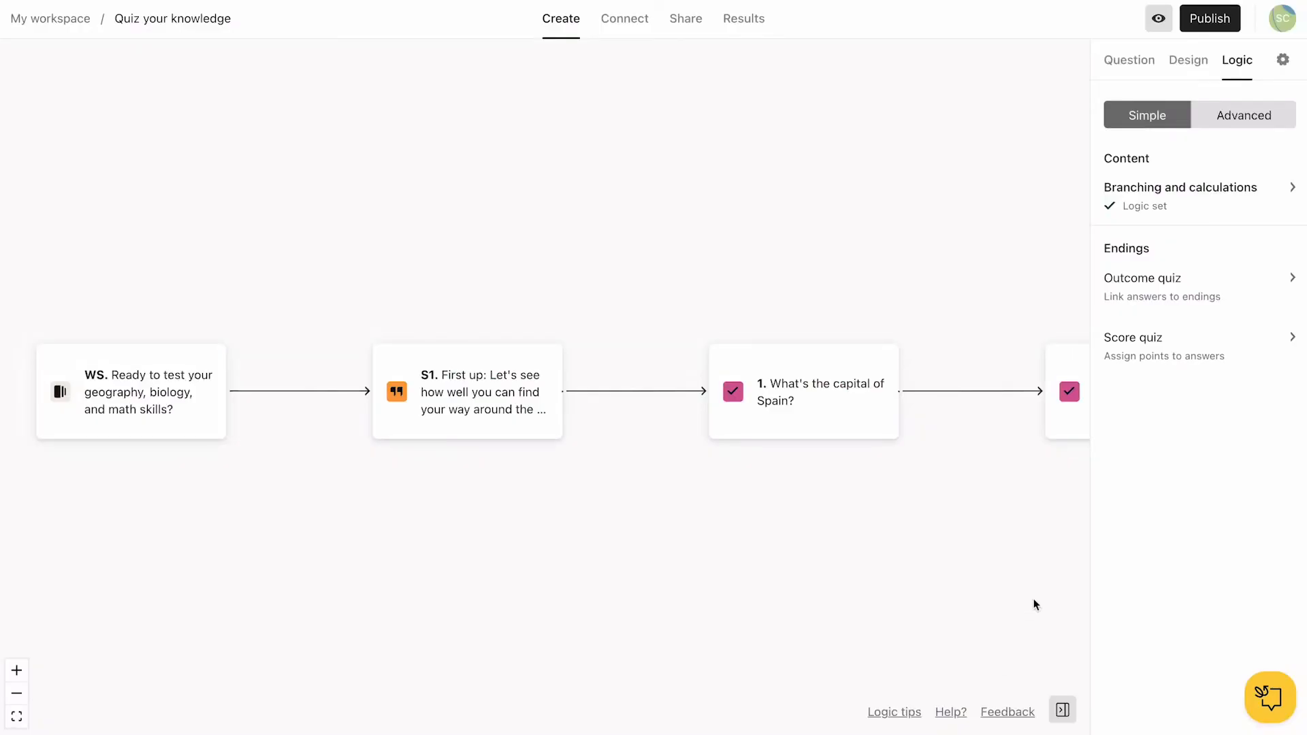
pyautogui.click(1119, 66)
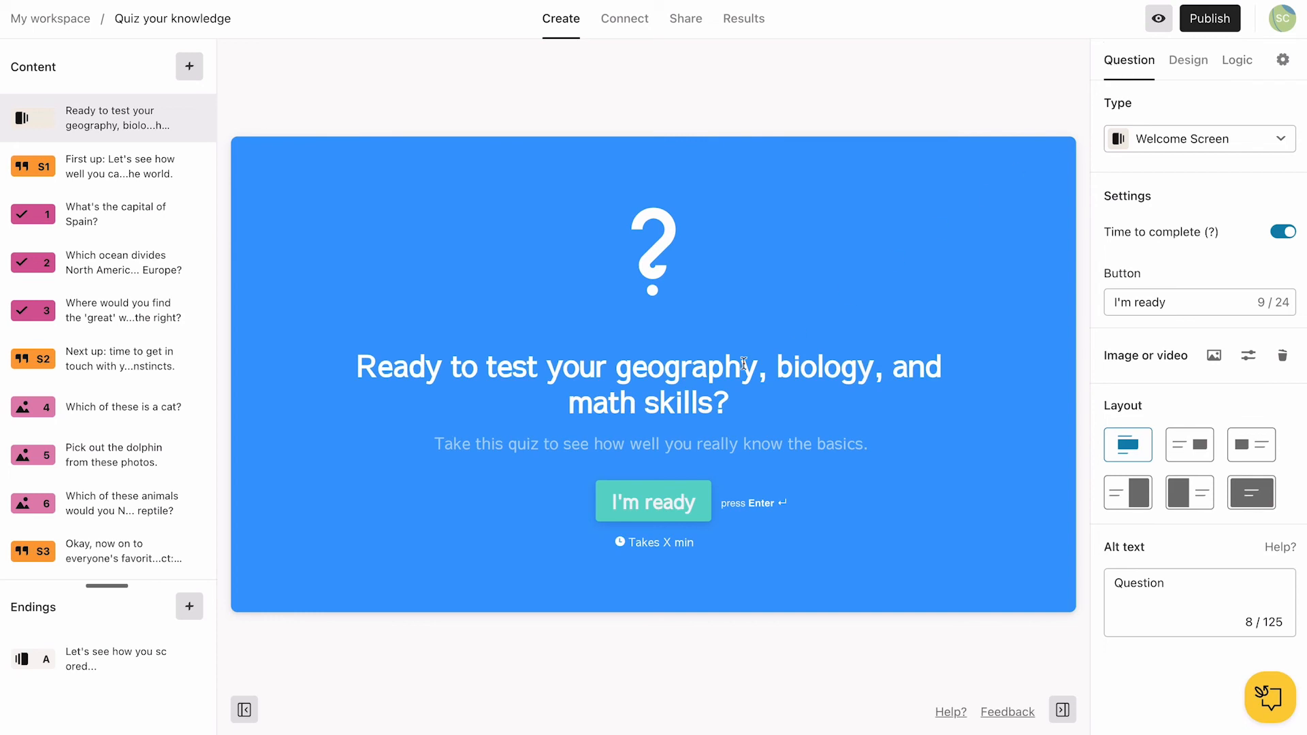
pyautogui.click(144, 656)
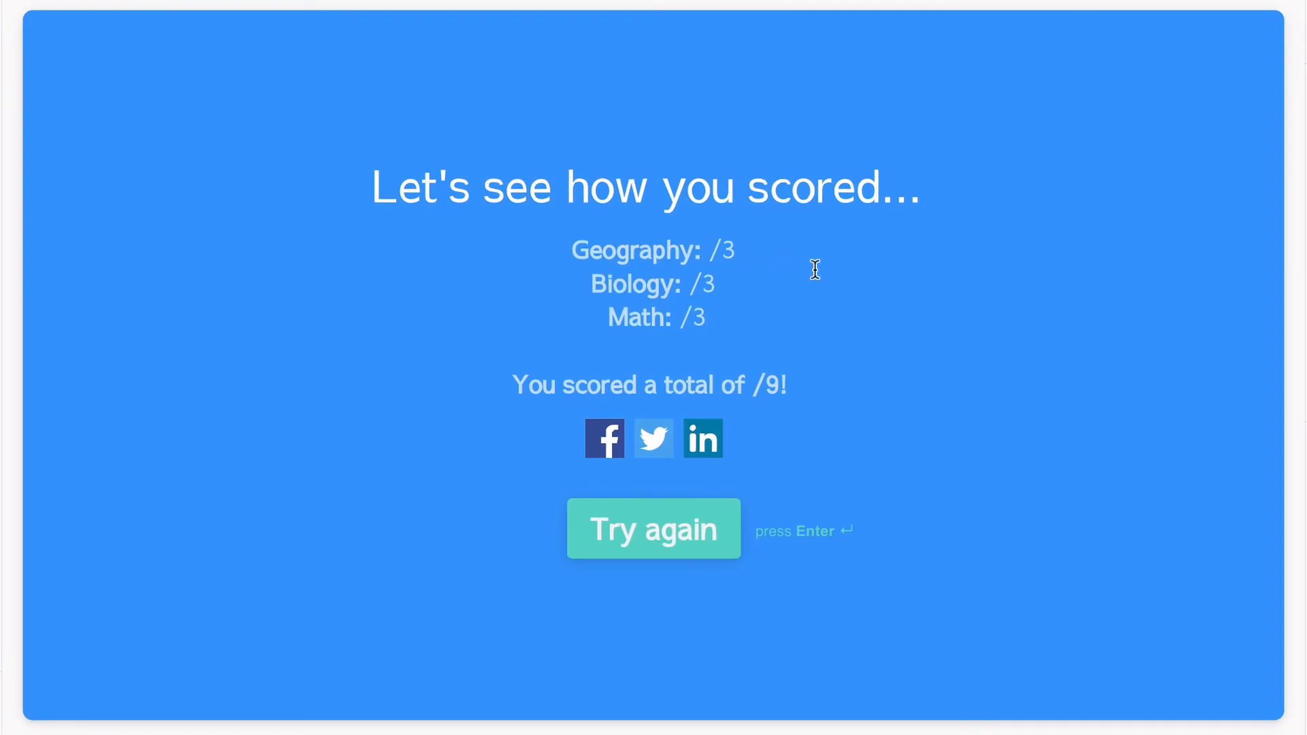
# Step: Insert the geo variable before "/3" on the ending's Geography line
pyautogui.write('@')
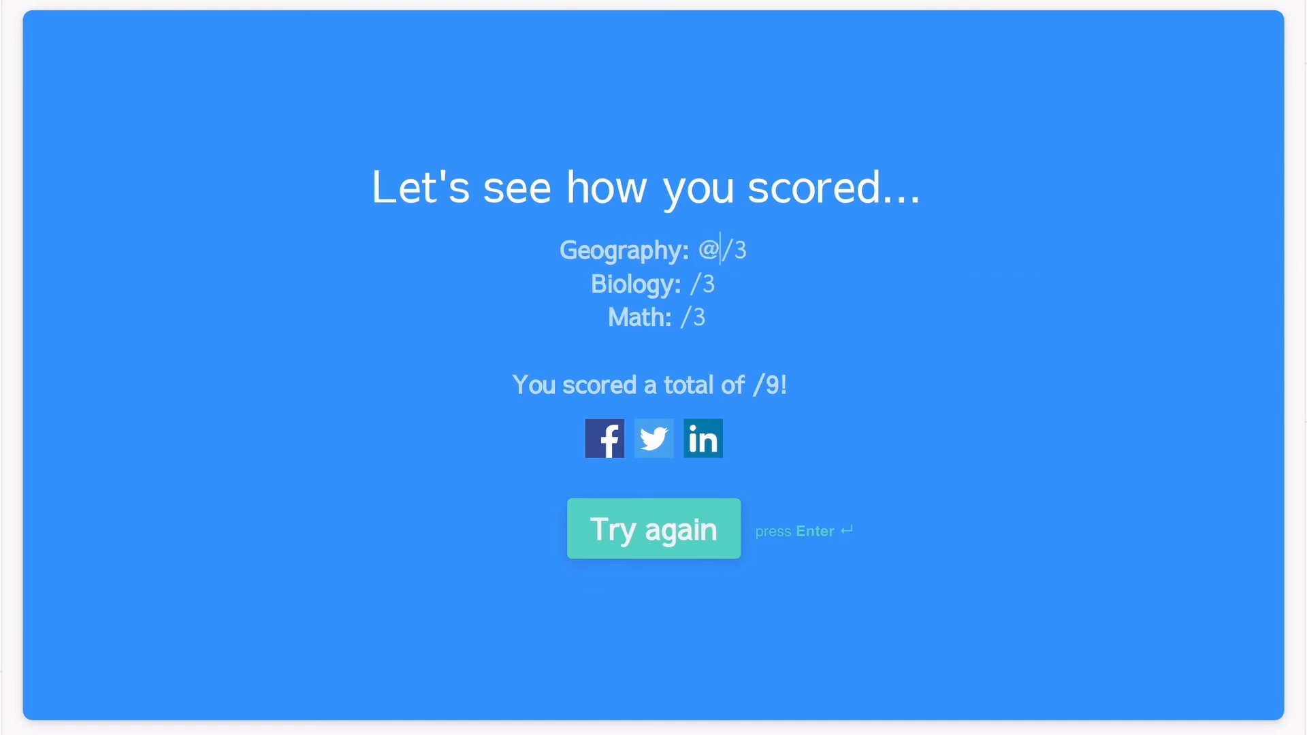
pyautogui.scroll(-1, 895, 455)
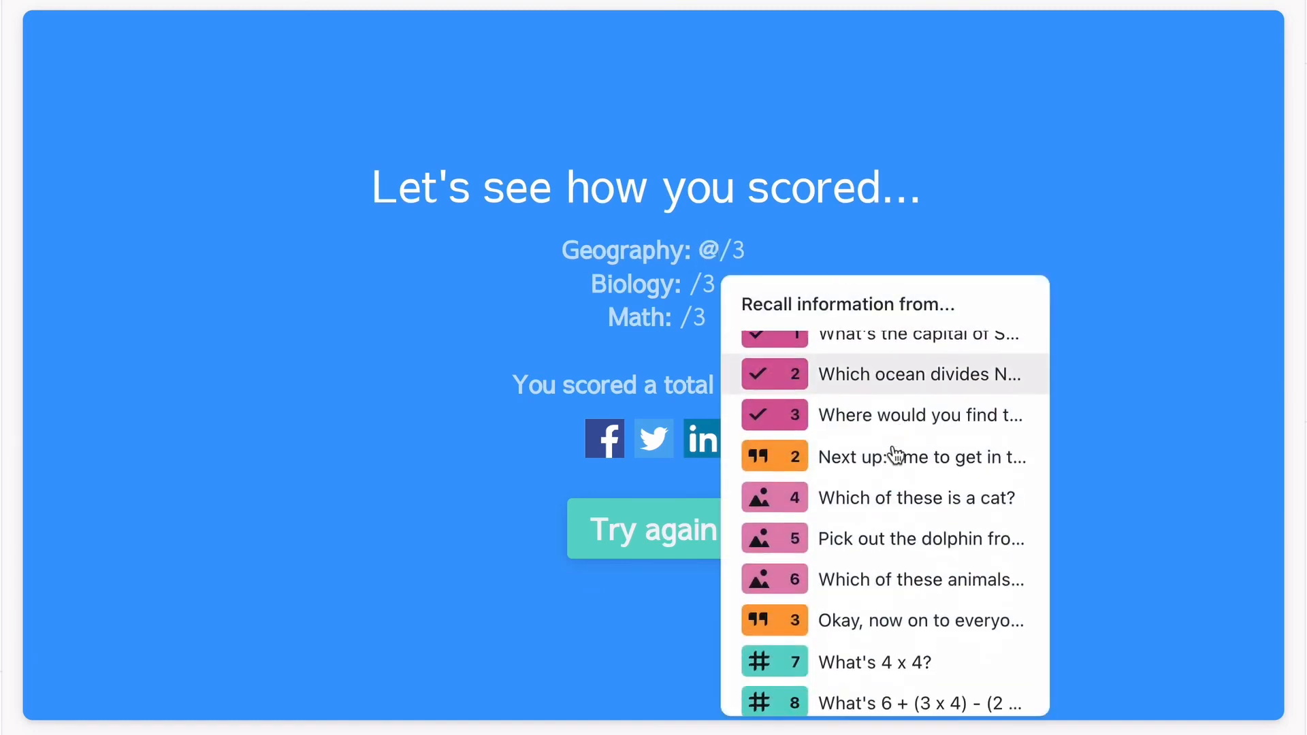
pyautogui.scroll(-5, 894, 455)
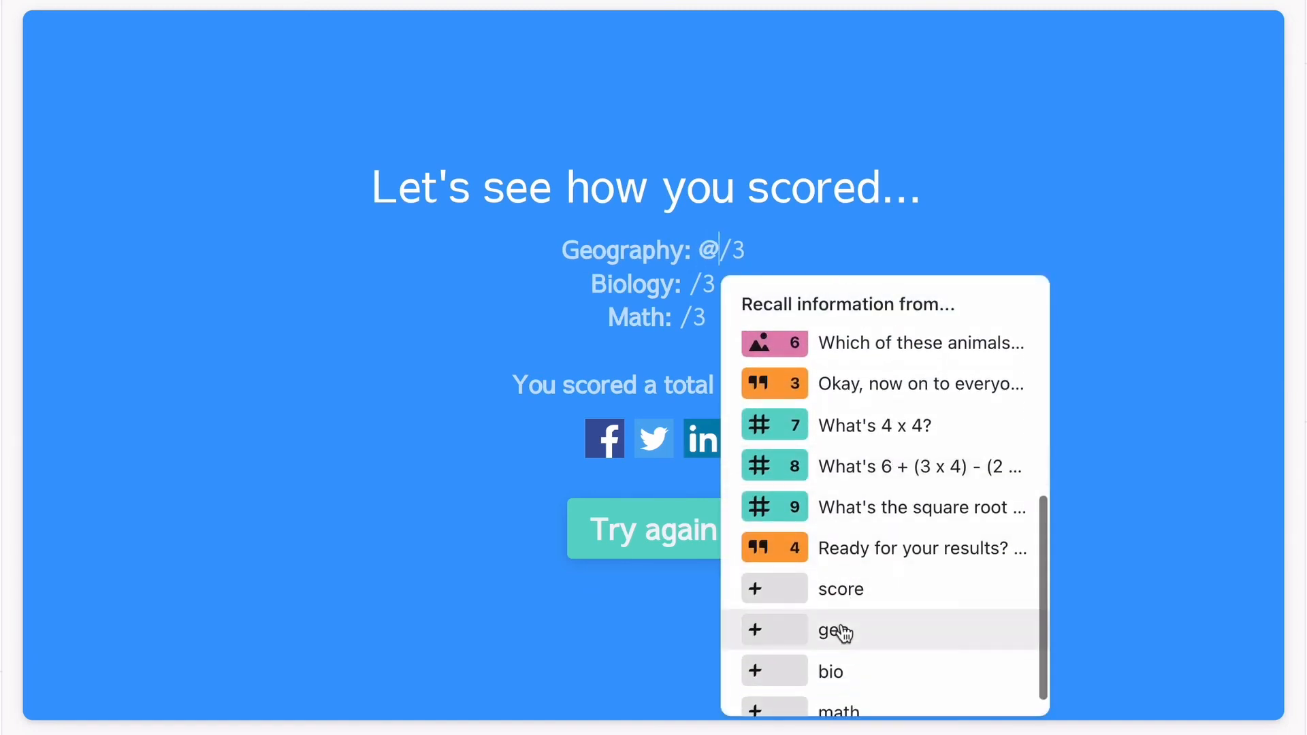
pyautogui.click(841, 627)
# Step: Insert the bio variable before "/3" on the Biology line and the math variable on the Math line
pyautogui.click(692, 289)
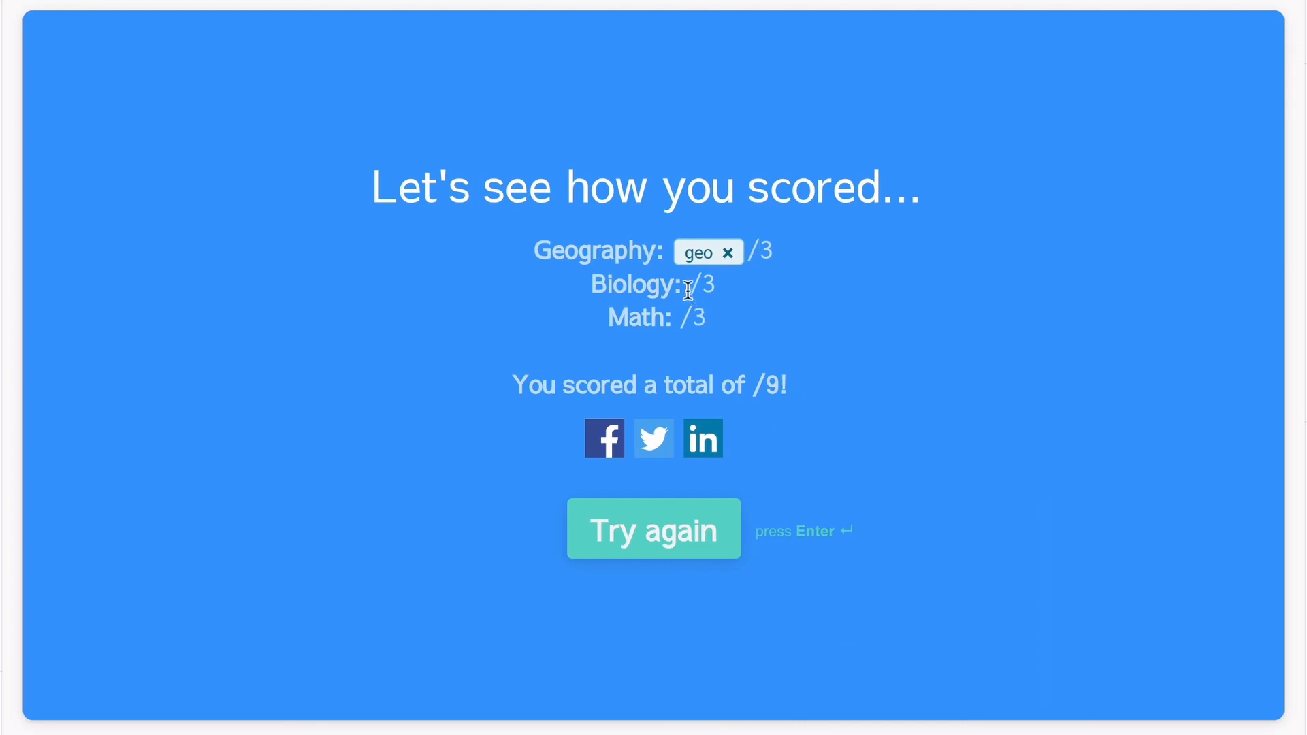
pyautogui.write('@bio')
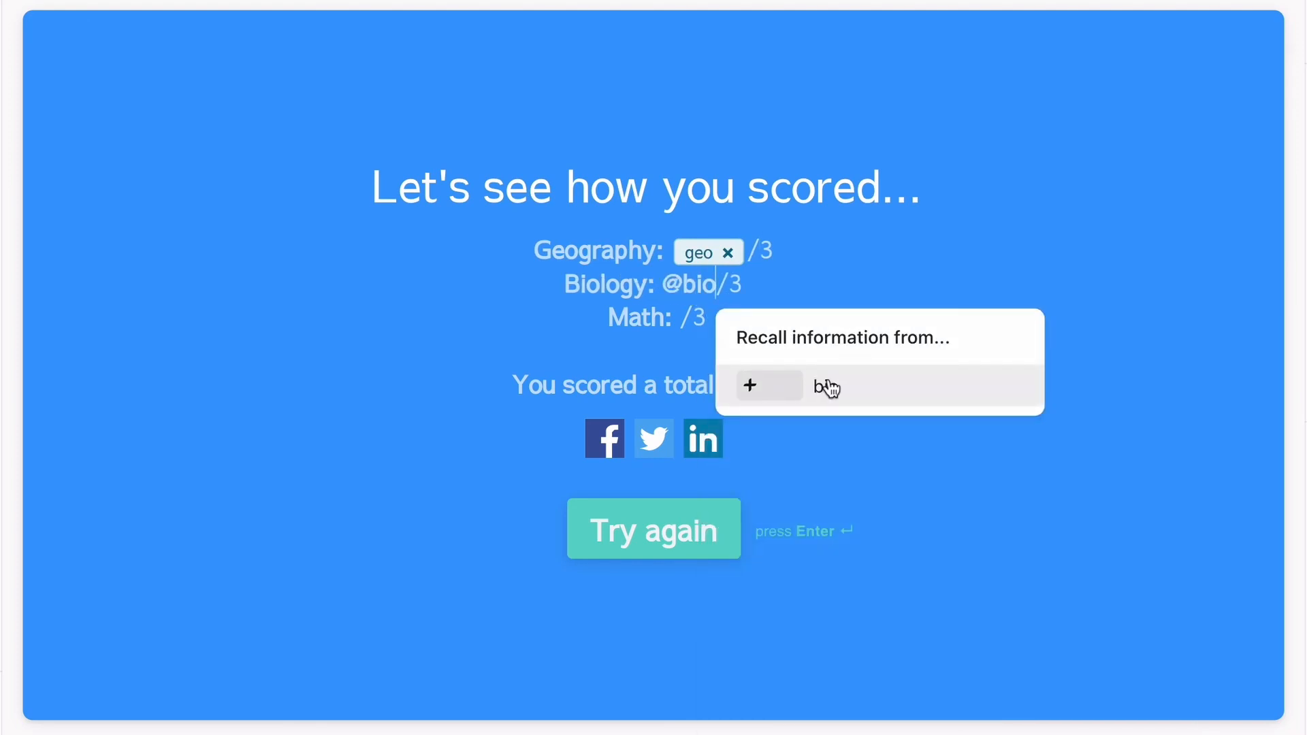
pyautogui.click(827, 386)
pyautogui.click(690, 318)
pyautogui.write('@mat')
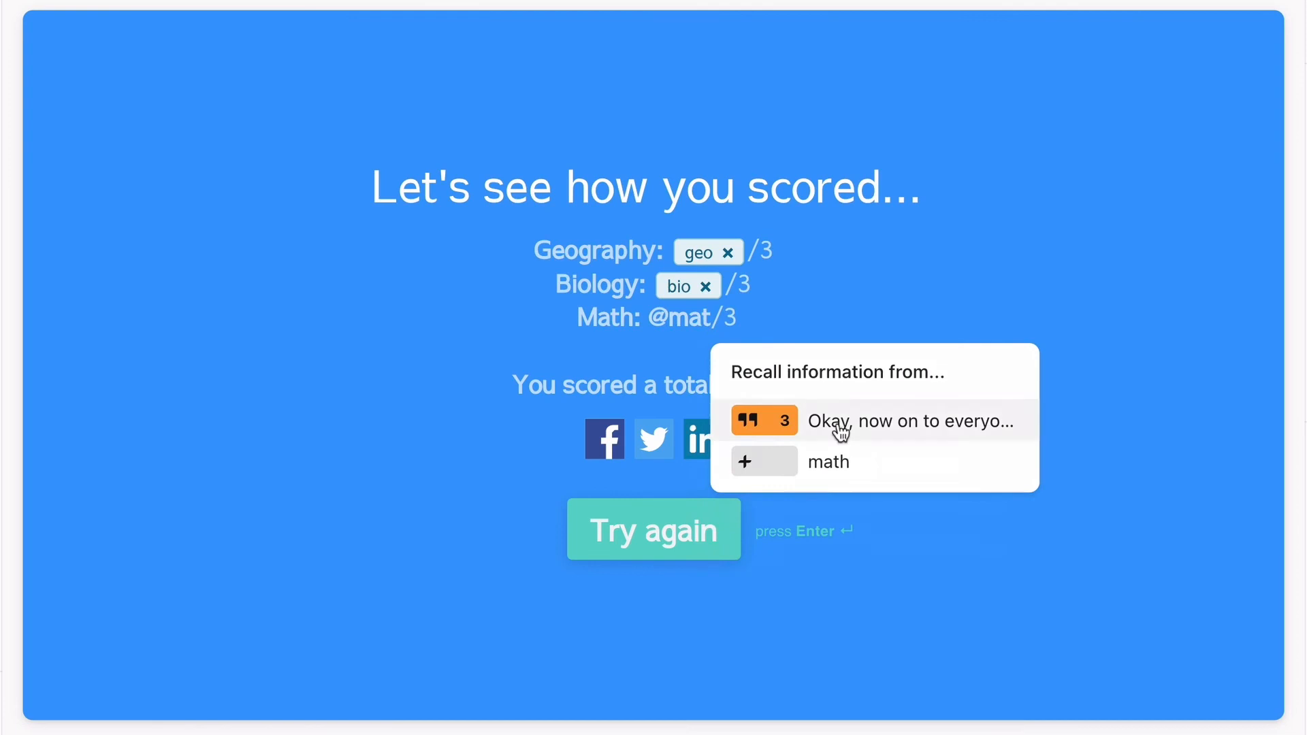
pyautogui.click(835, 455)
# Step: Insert the score variable before "/9!" in the ending's "You scored a total of" line
pyautogui.click(755, 385)
pyautogui.write('@sc/9!')
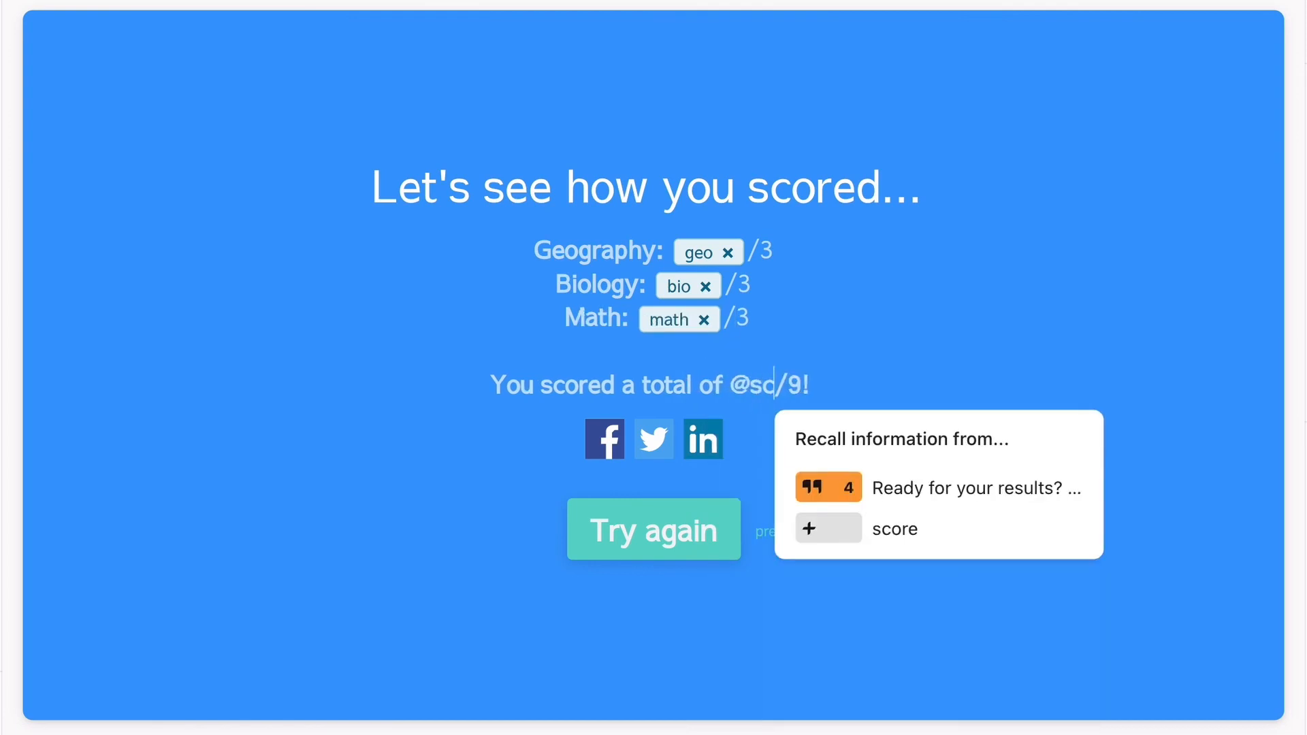
pyautogui.click(871, 530)
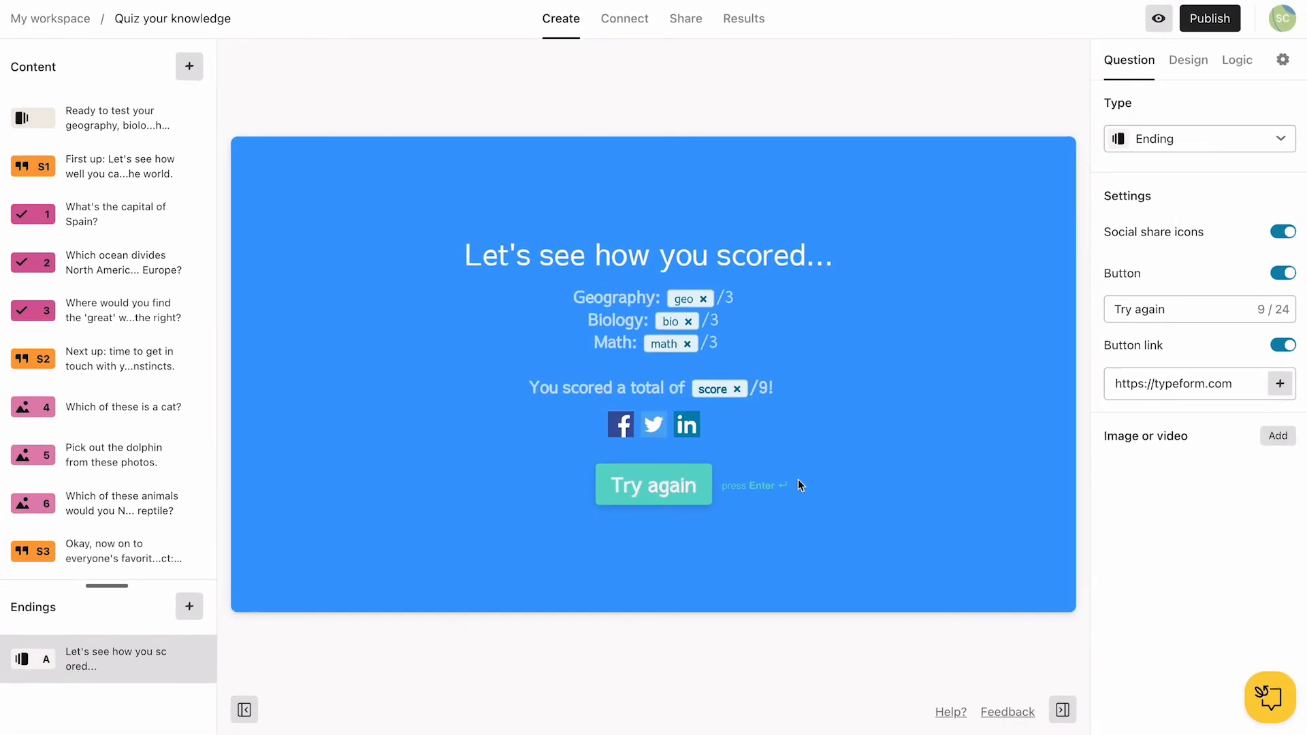
# Step: Publish the quiz and submit a completed run of it to show the section scores
pyautogui.click(1202, 20)
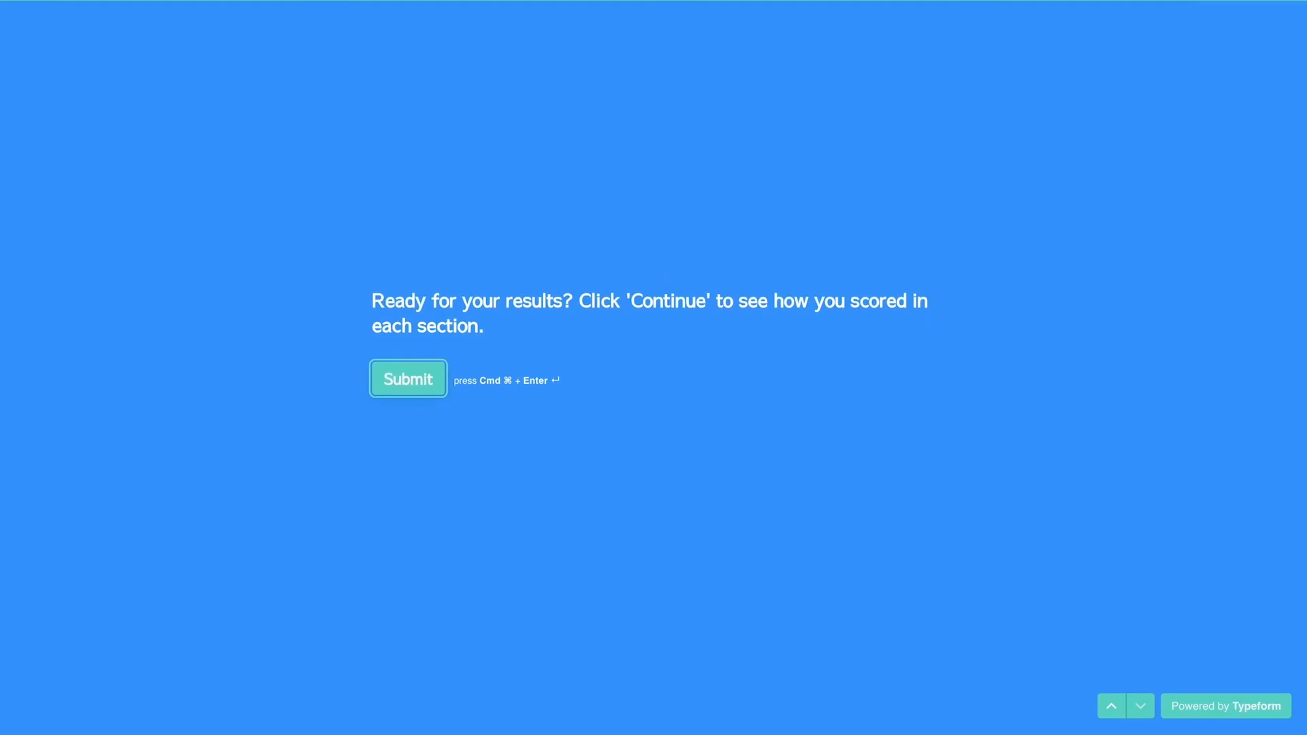
pyautogui.press('super+Return')
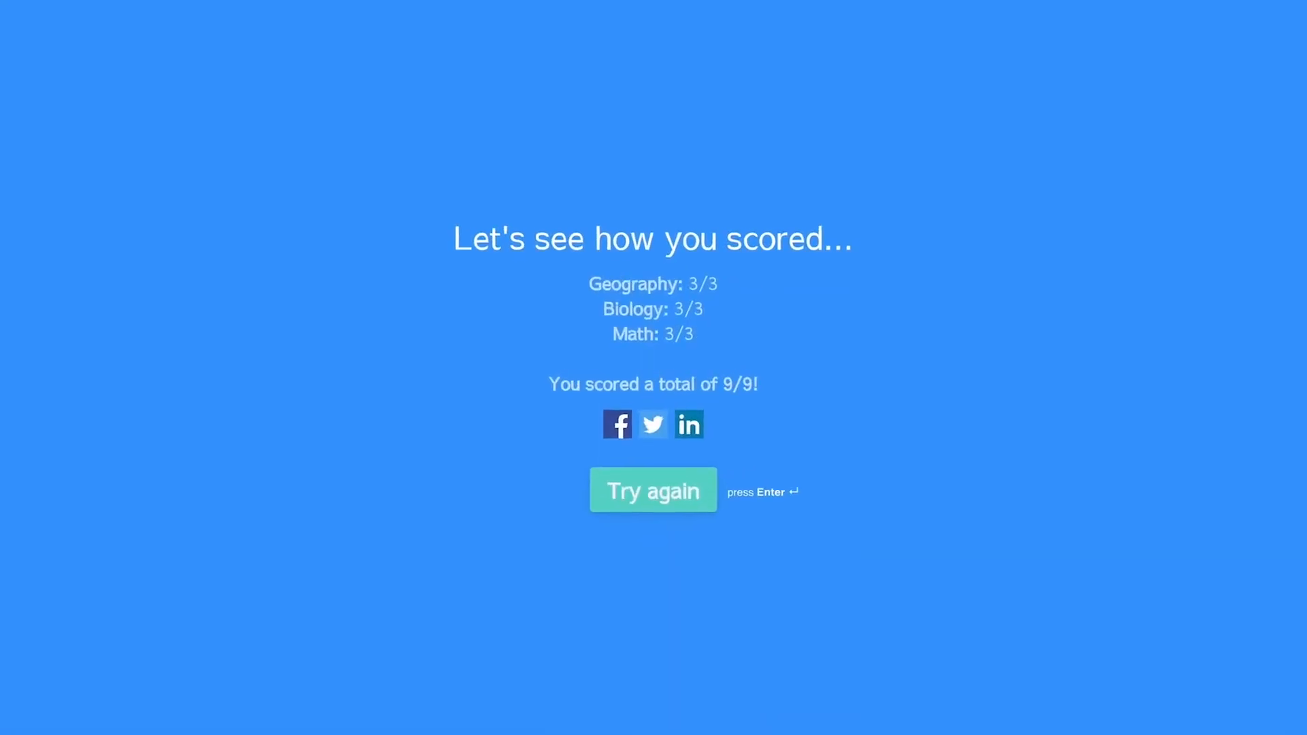